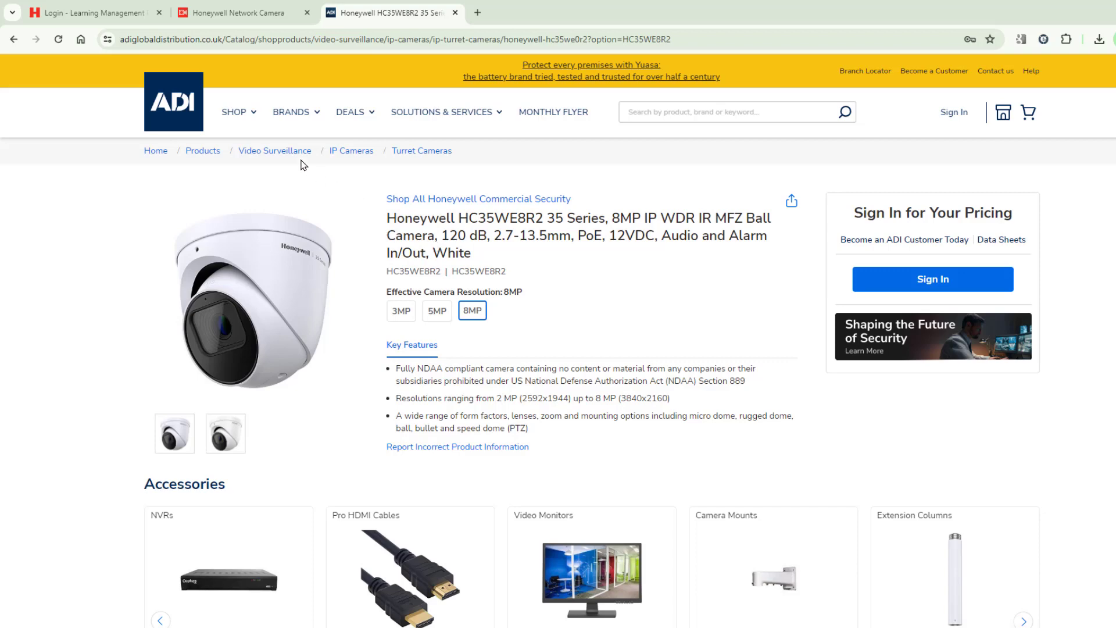
# Step: Switch from the ADI product page to the 'Login - Learning Management' tab
pyautogui.click(120, 8)
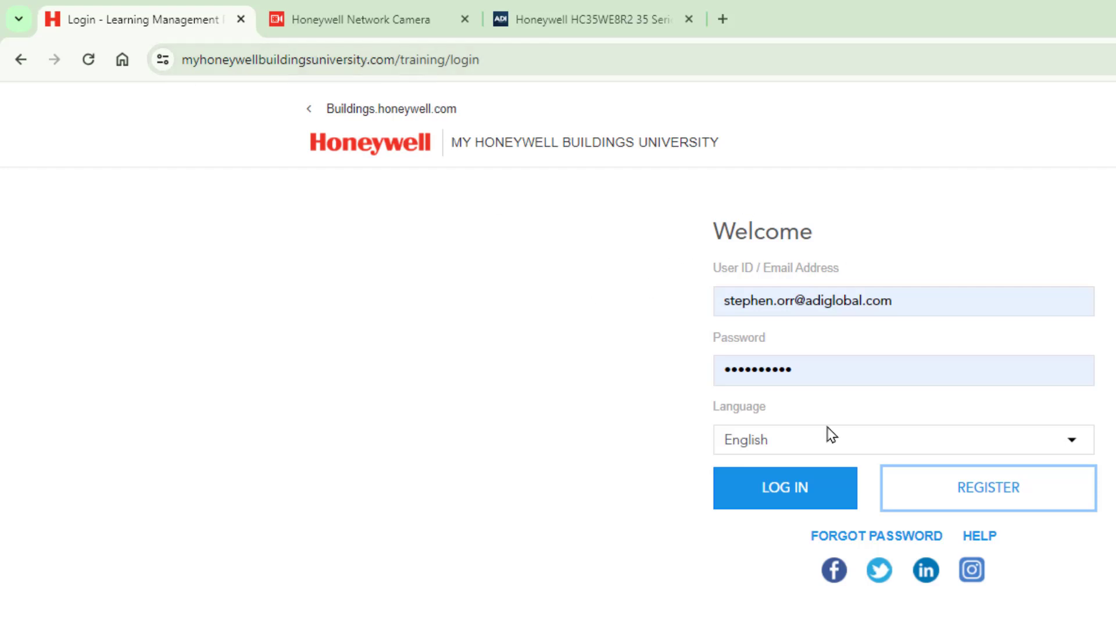
# Step: Log in with the prefilled credentials to reach the Continue Learning home page
pyautogui.click(794, 494)
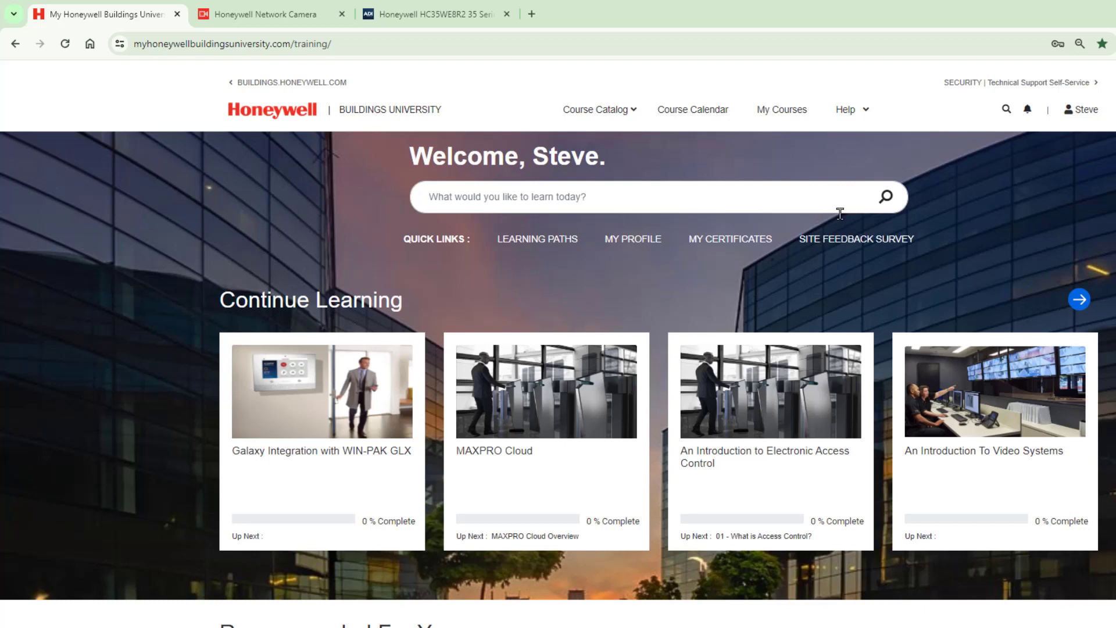
# Step: In the Download Center, choose IP Cameras > 35 Series > HC35Wx8Rx and download Firmware 20231031
pyautogui.click(1051, 84)
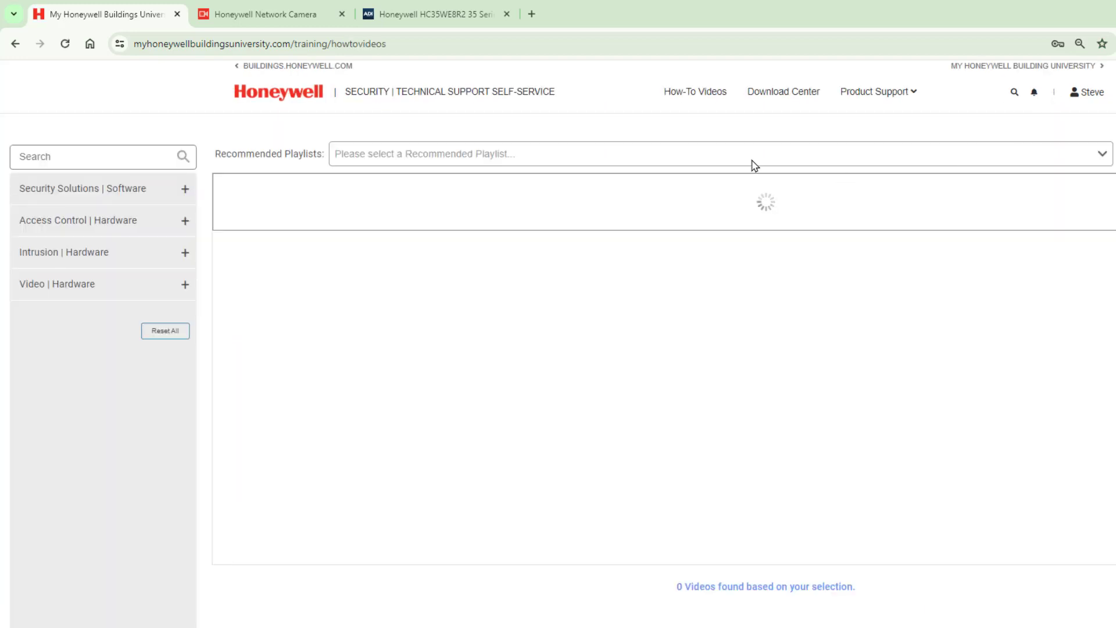
pyautogui.click(793, 96)
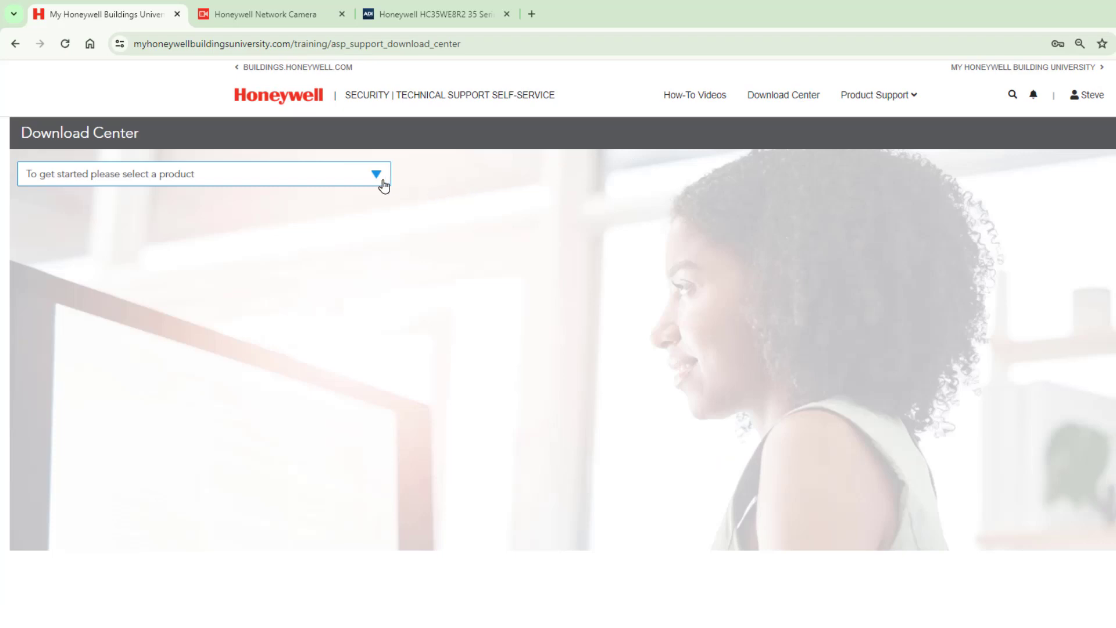
pyautogui.click(377, 175)
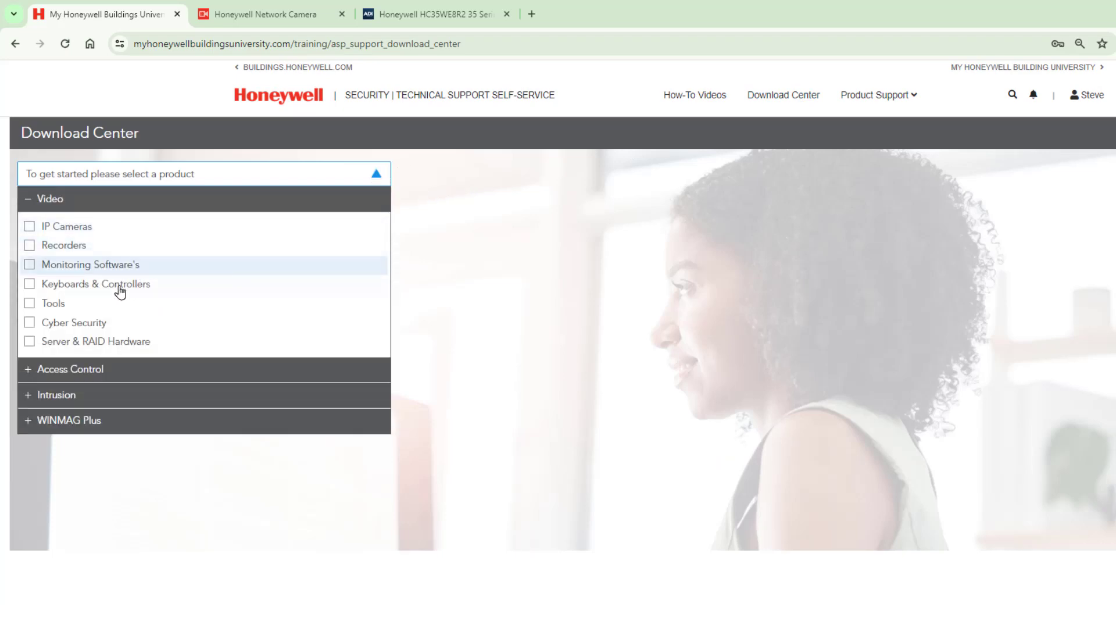
pyautogui.click(29, 227)
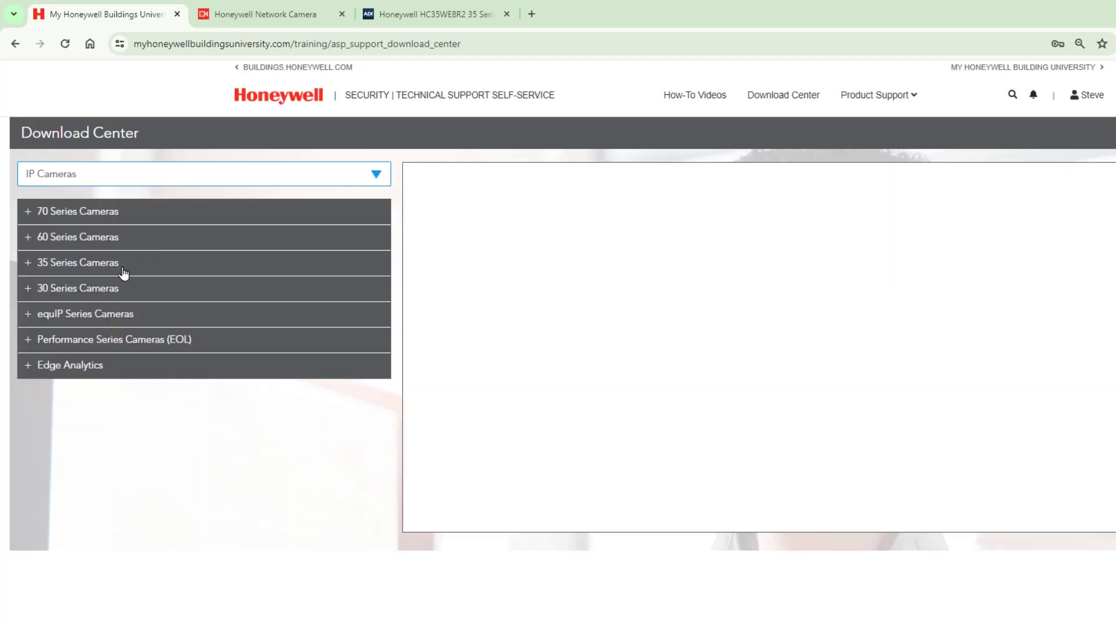
pyautogui.click(87, 267)
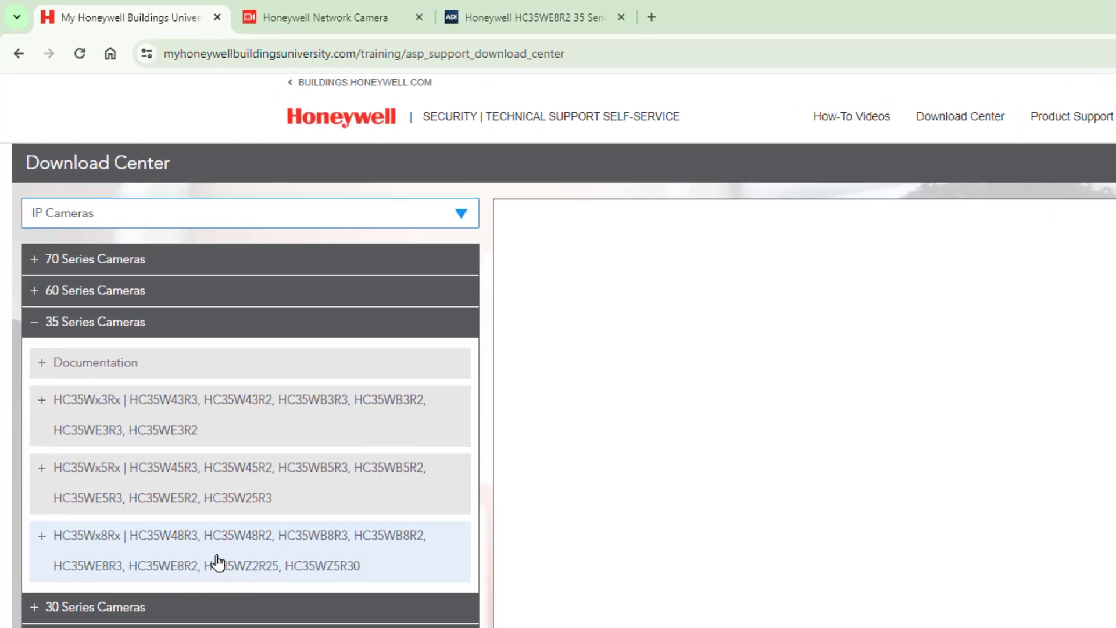
pyautogui.click(216, 563)
pyautogui.scroll(-3, 307, 496)
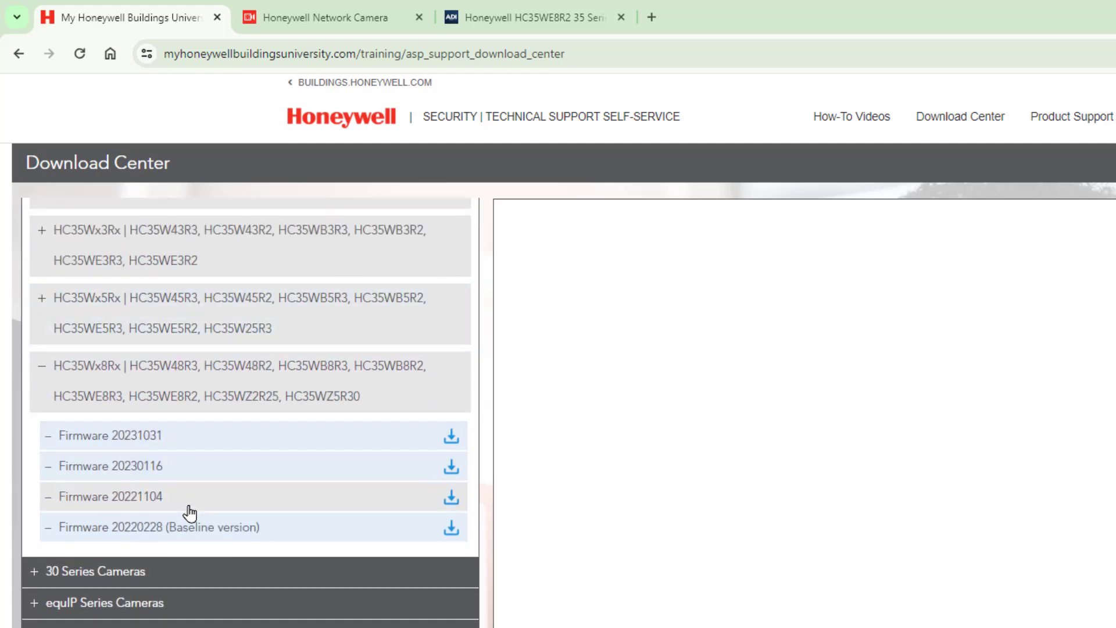
pyautogui.click(249, 443)
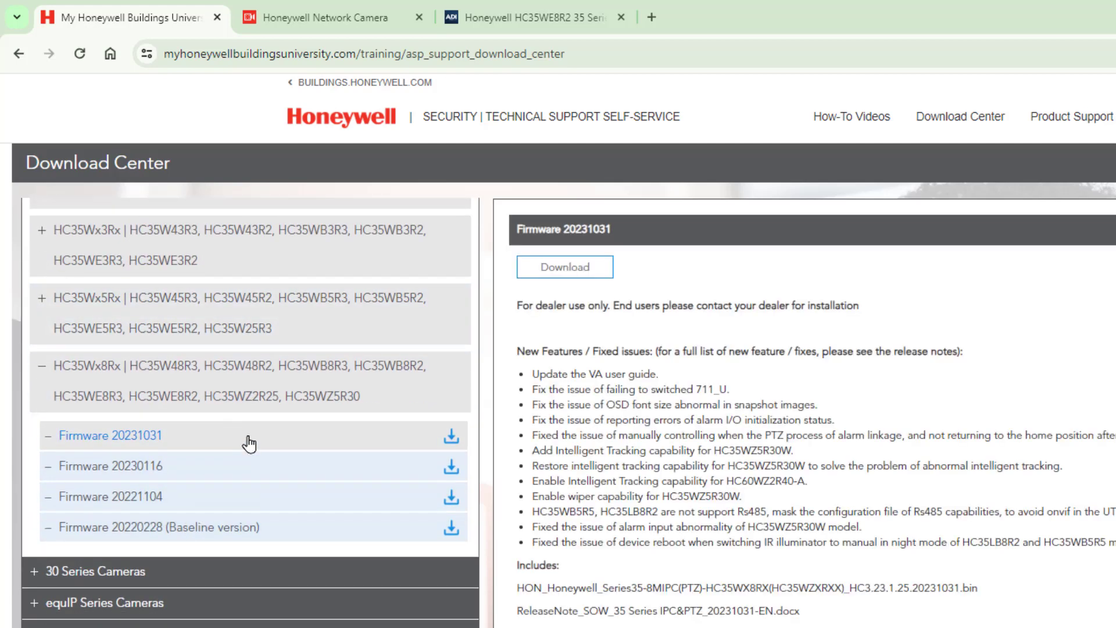
pyautogui.click(573, 269)
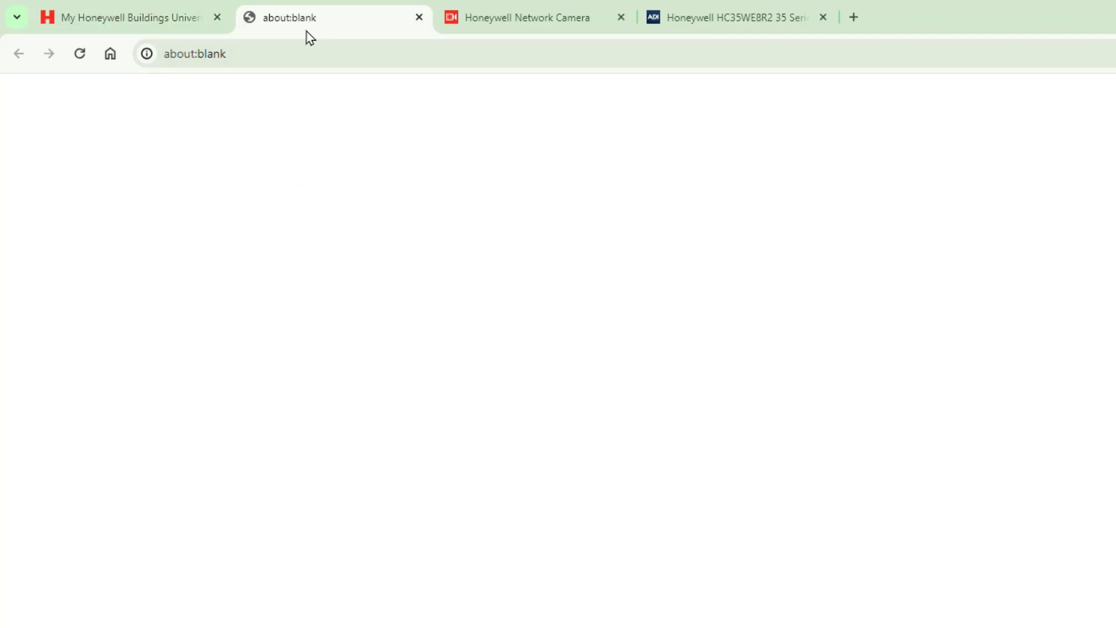
# Step: Back in the Download Center, choose Tools > Camera Tools > Unified Tool and open version 1.0.1.20230828
pyautogui.click(151, 18)
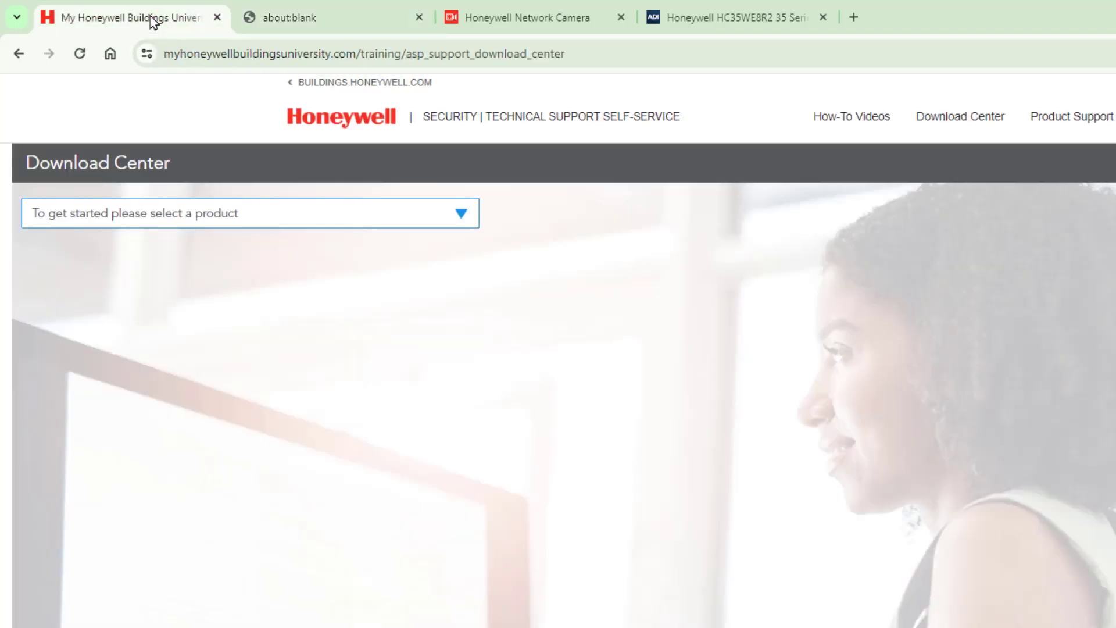
pyautogui.click(383, 220)
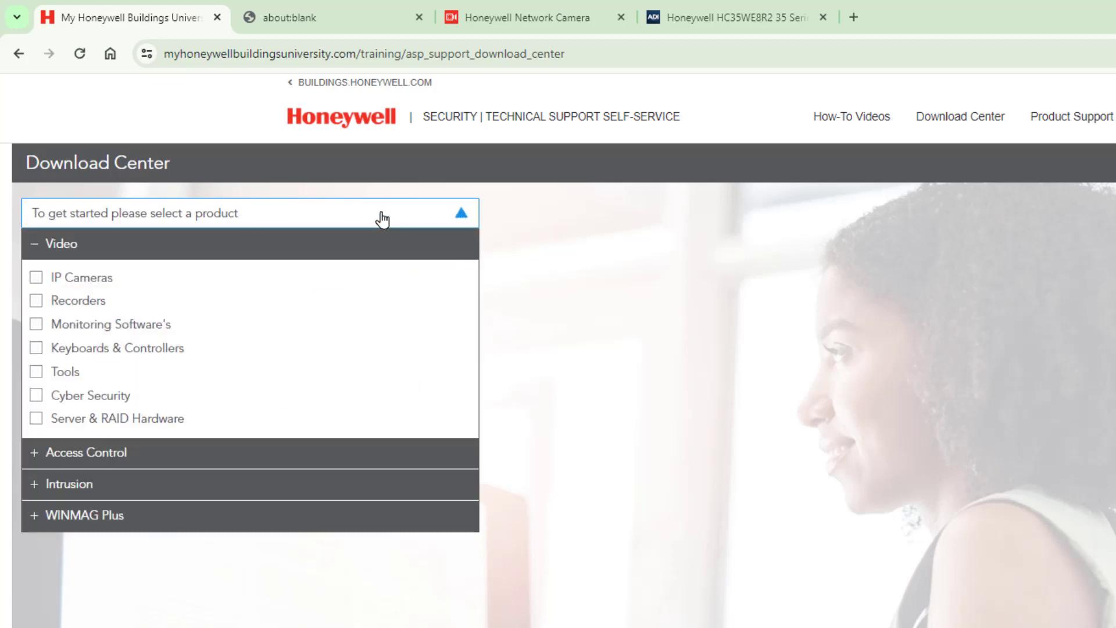
pyautogui.click(65, 371)
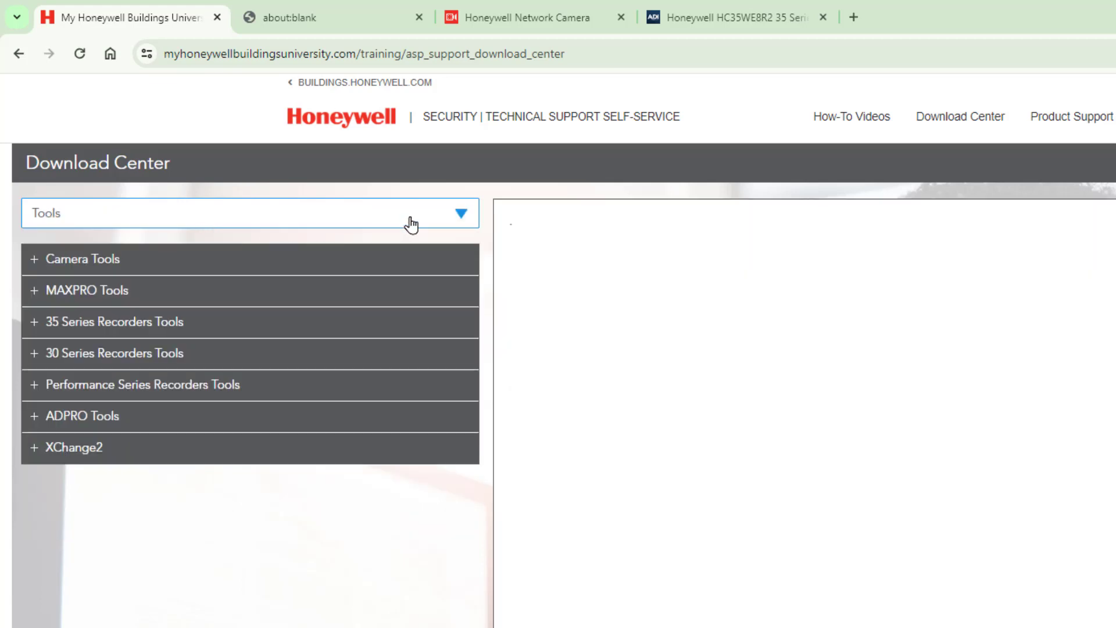
pyautogui.click(95, 265)
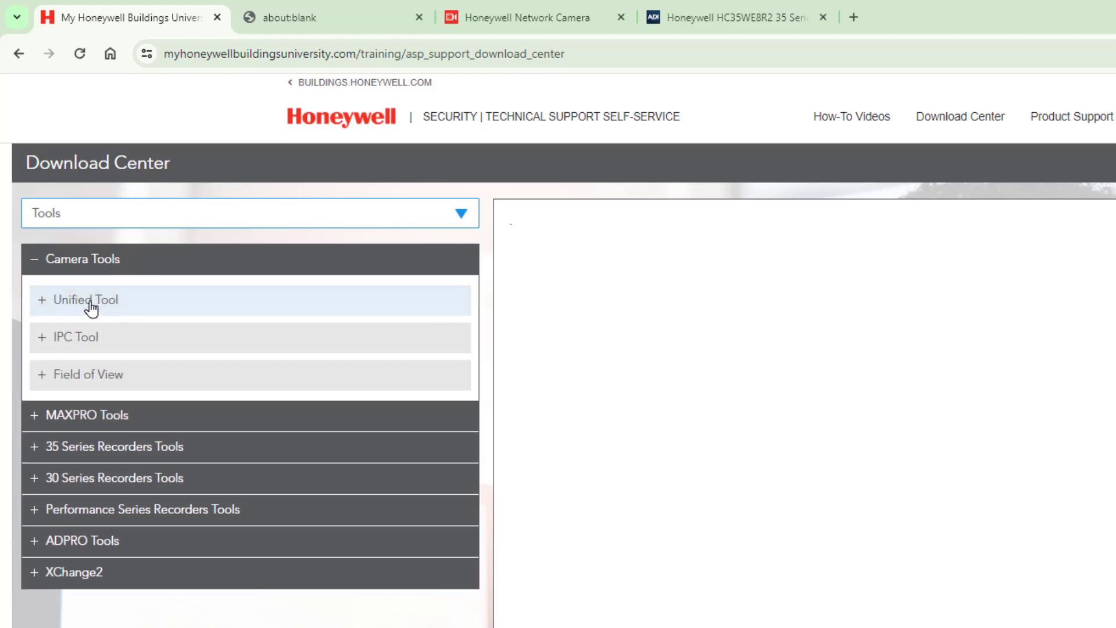
pyautogui.click(92, 309)
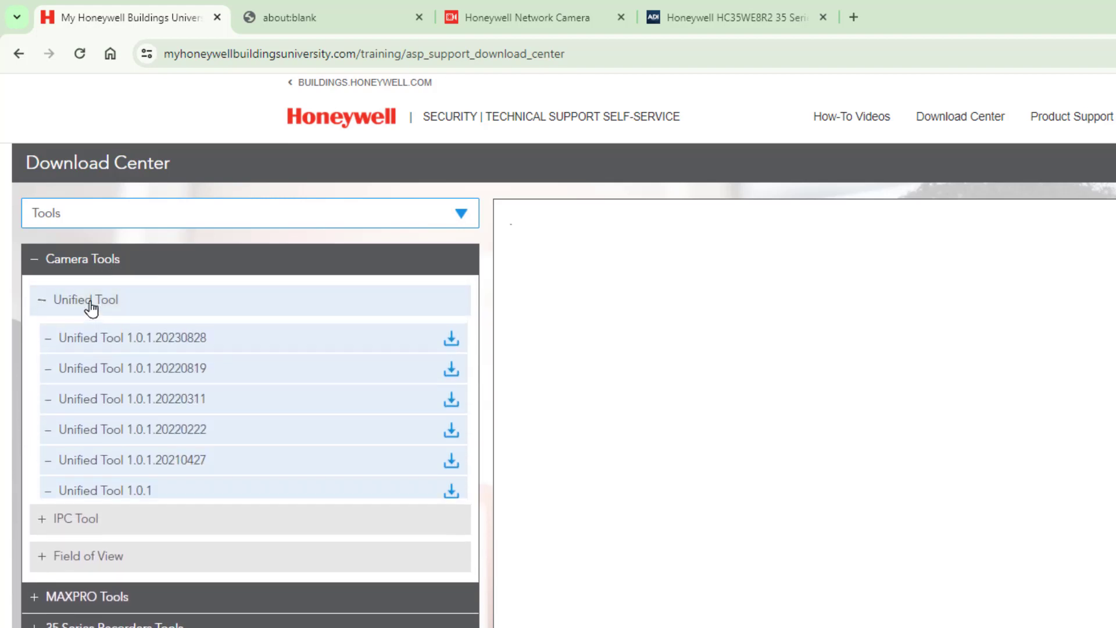
pyautogui.click(199, 347)
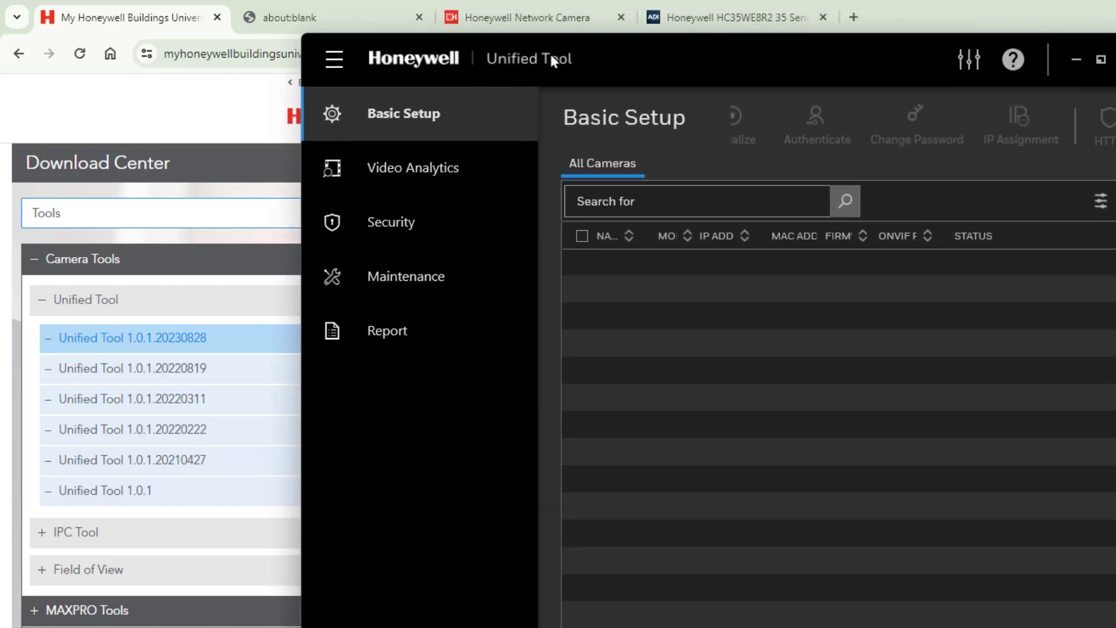
# Step: Maximize Unified Tool and start Auto Discover on the Ethernet 192.168.2.99 interface
pyautogui.click(1072, 60)
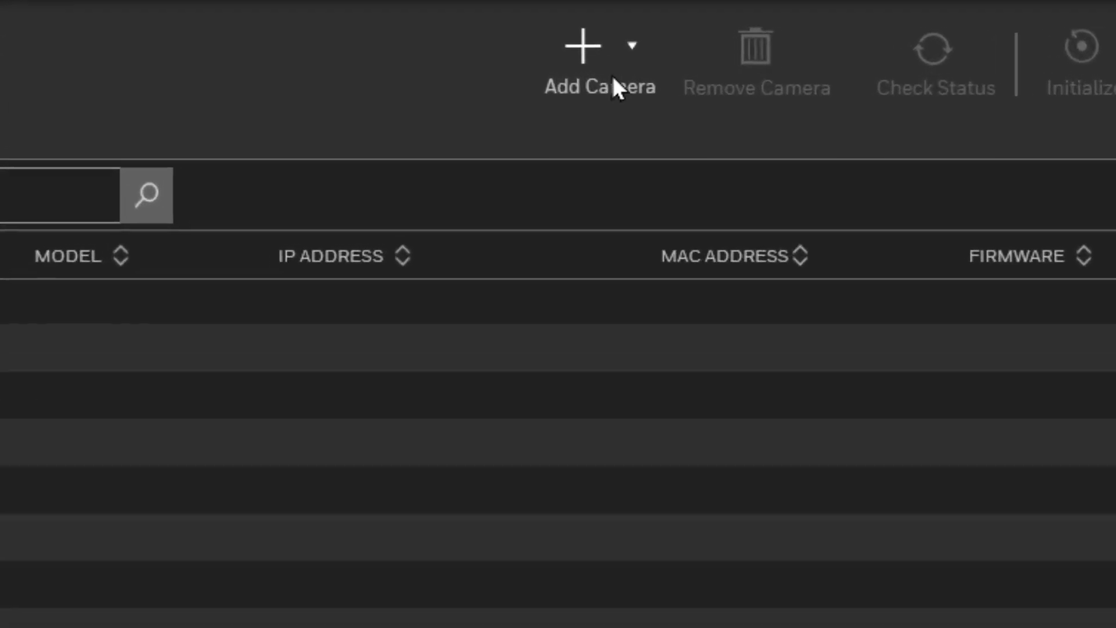
pyautogui.click(575, 48)
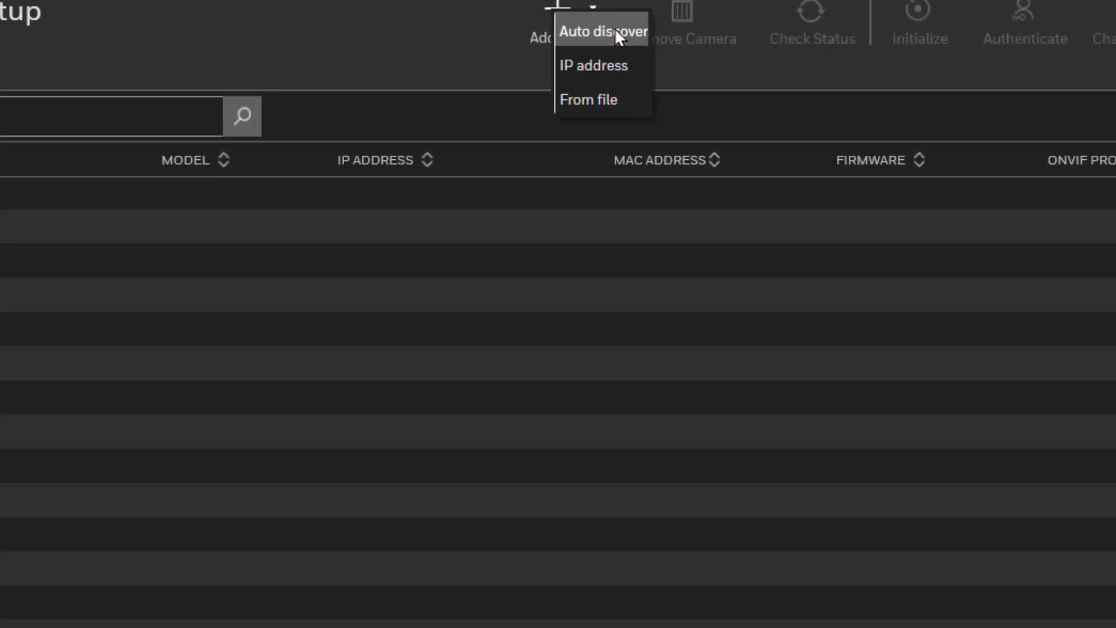
pyautogui.click(618, 34)
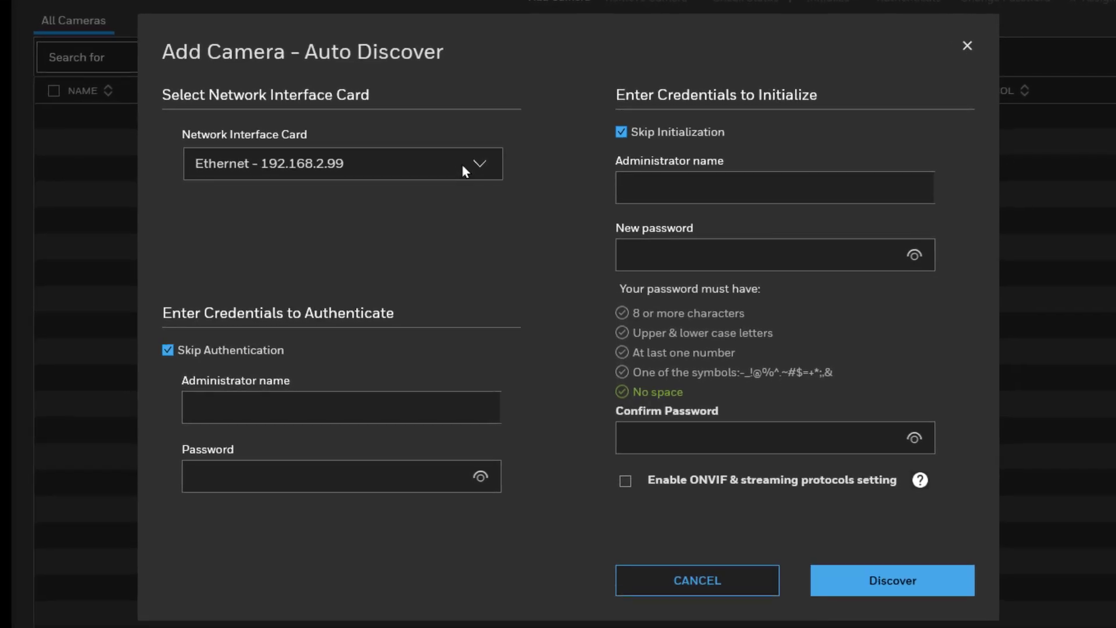
pyautogui.click(476, 168)
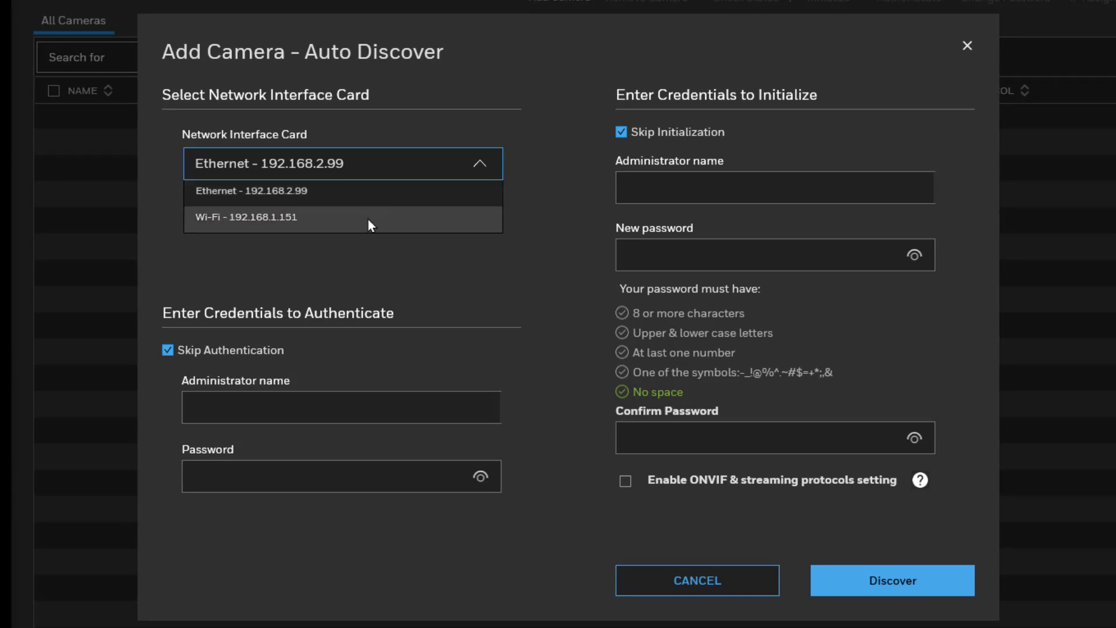
pyautogui.click(334, 195)
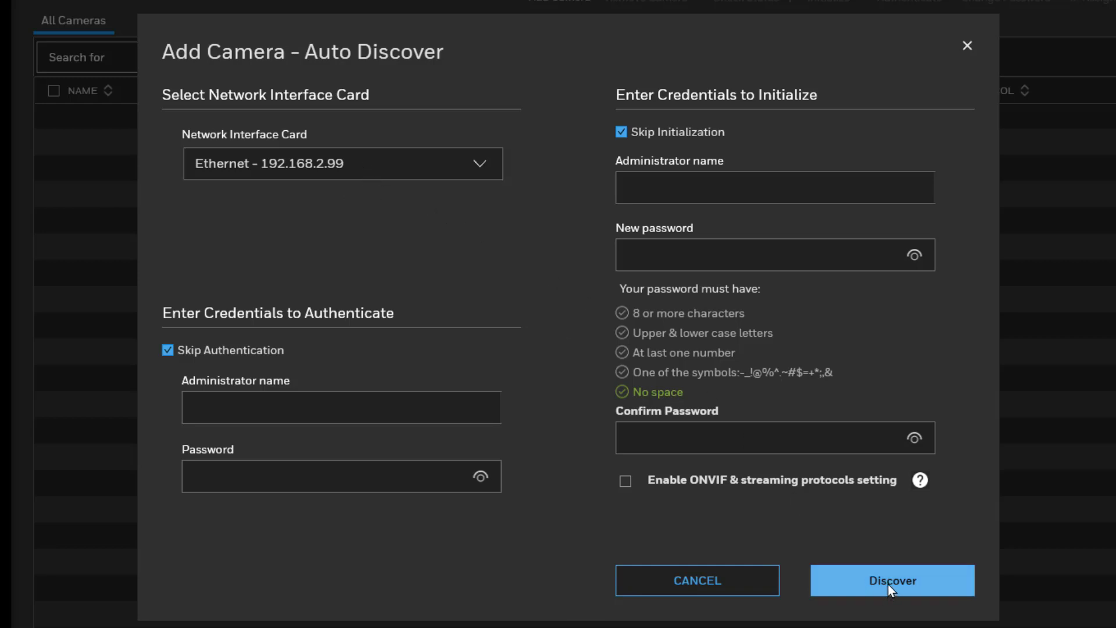
# Step: Leave Skip Authentication ticked and scan, finding the HC35WE8R2 camera at 192.168.2.21
pyautogui.click(165, 349)
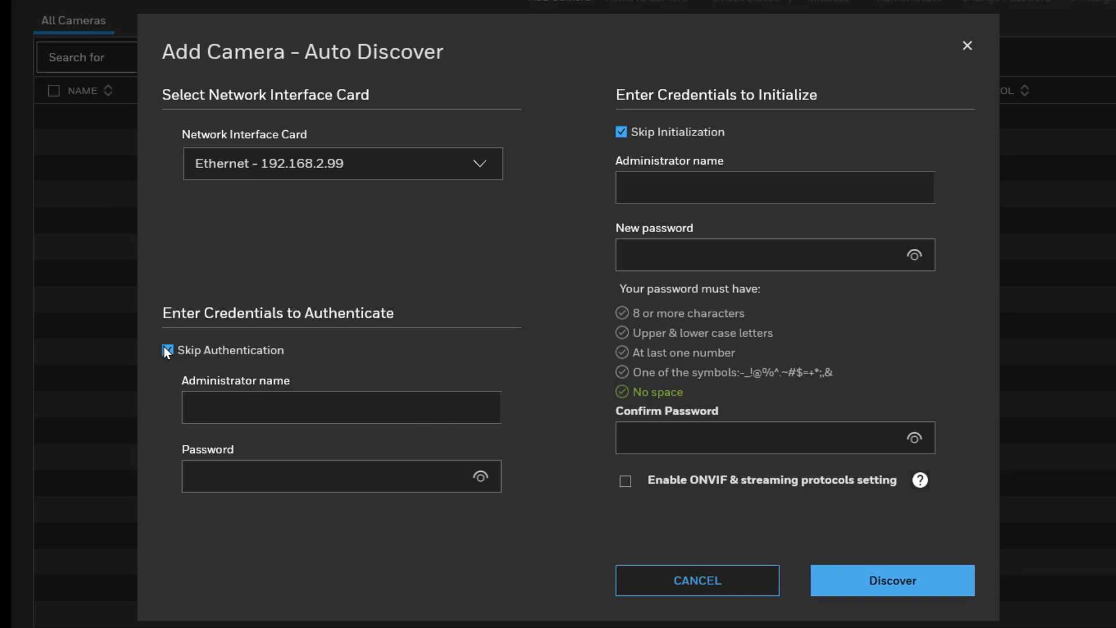
pyautogui.click(253, 407)
pyautogui.write('admin')
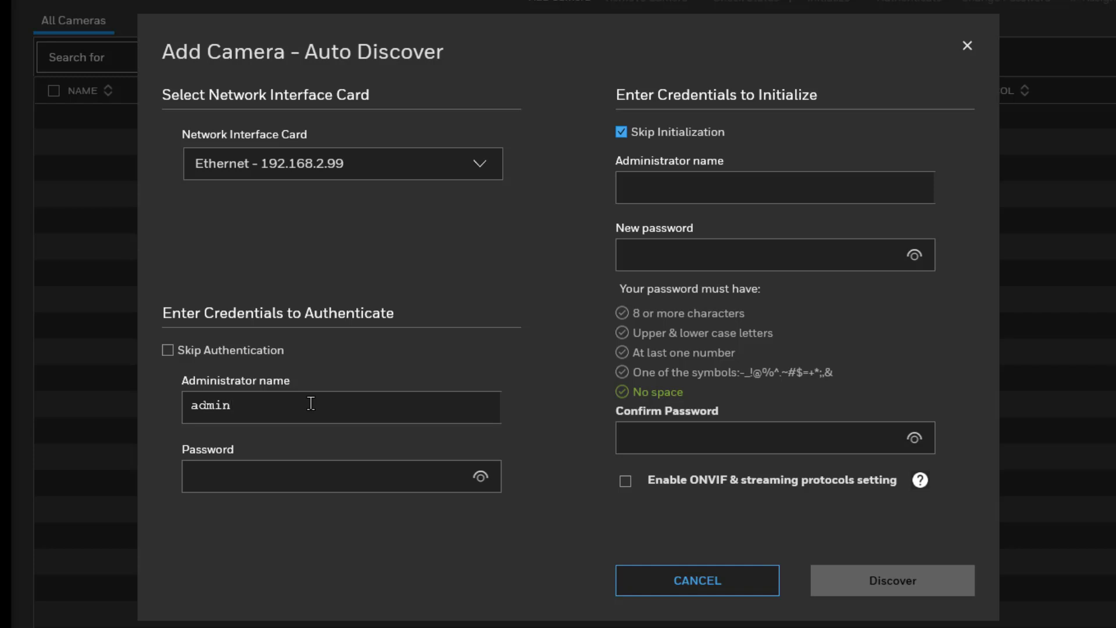
pyautogui.click(165, 350)
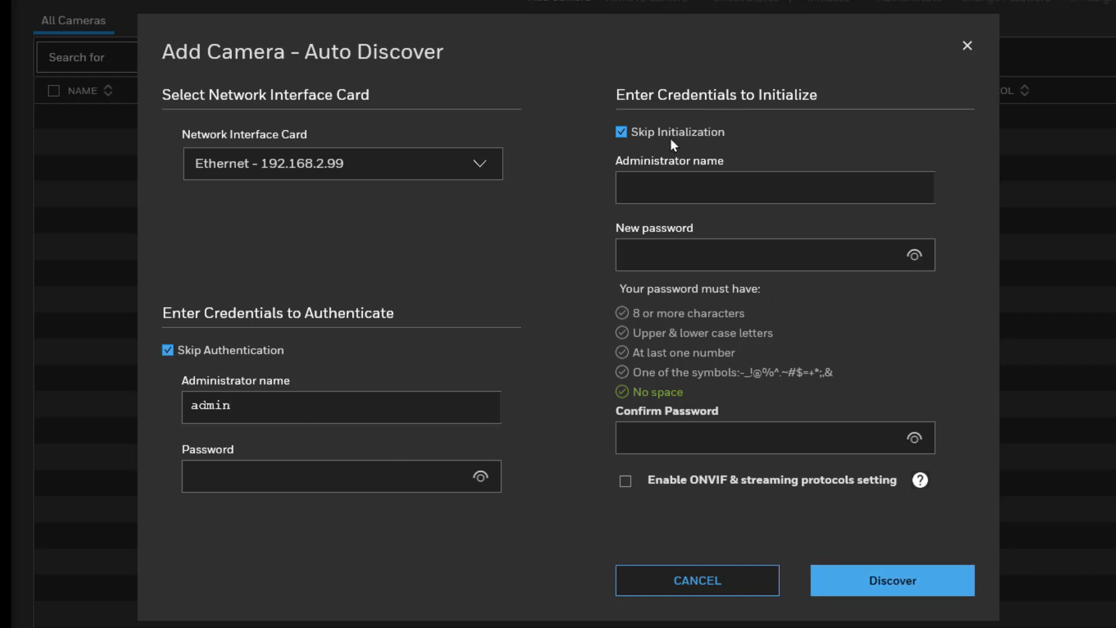
pyautogui.click(856, 578)
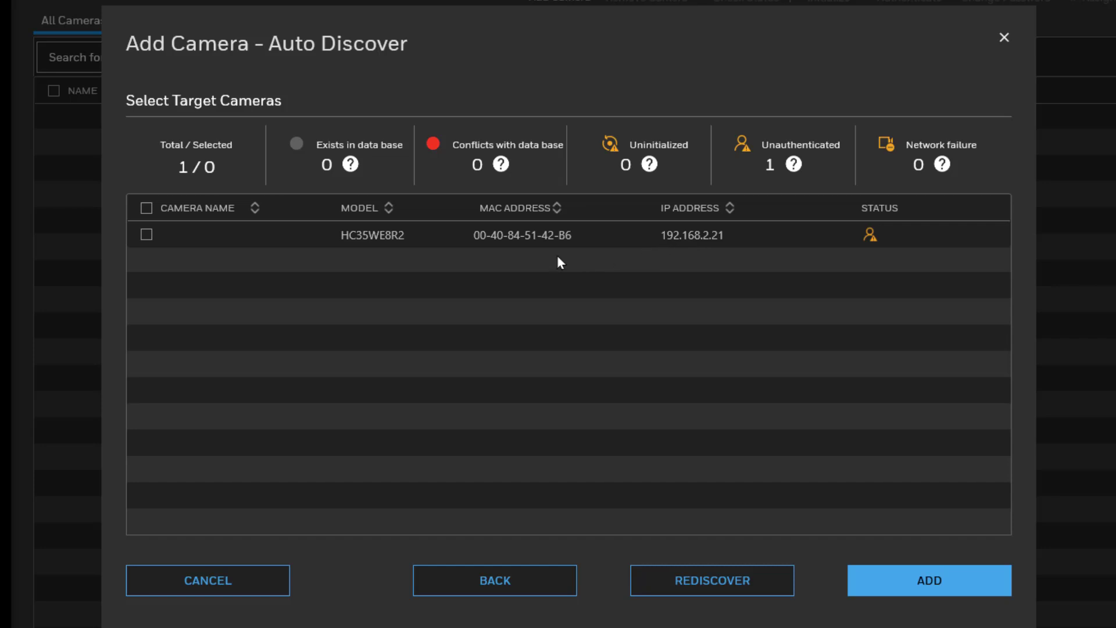
# Step: Authenticate the HC35WE8R2 at 192.168.2.21 as admin with its password, then add it
pyautogui.click(145, 231)
pyautogui.click(870, 235)
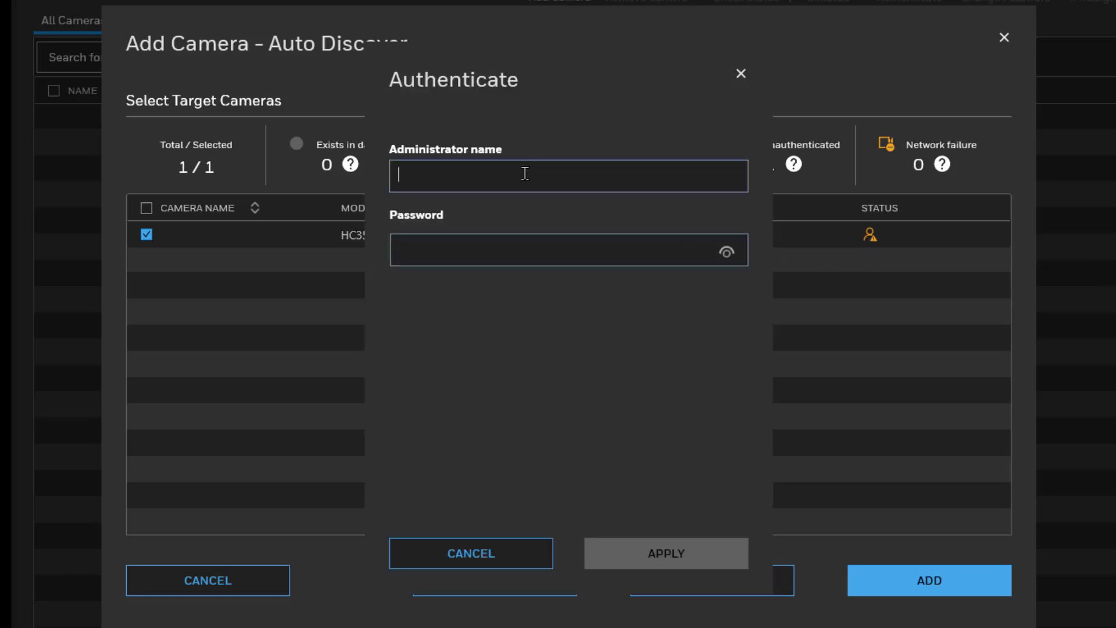
pyautogui.write('admin')
pyautogui.click(515, 234)
pyautogui.write('*********')
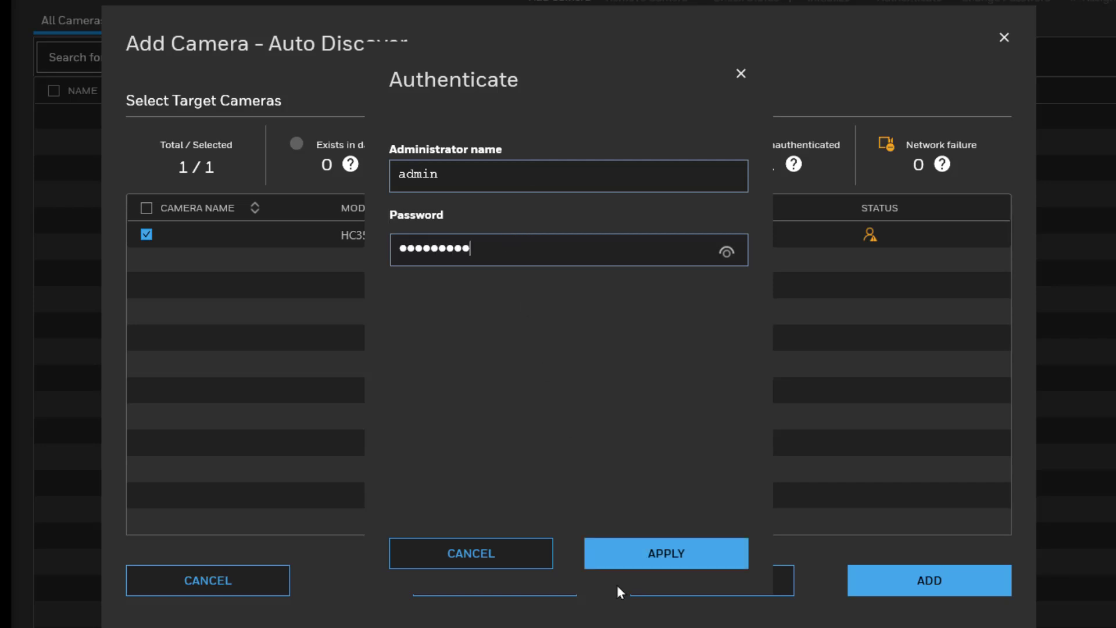
pyautogui.click(638, 562)
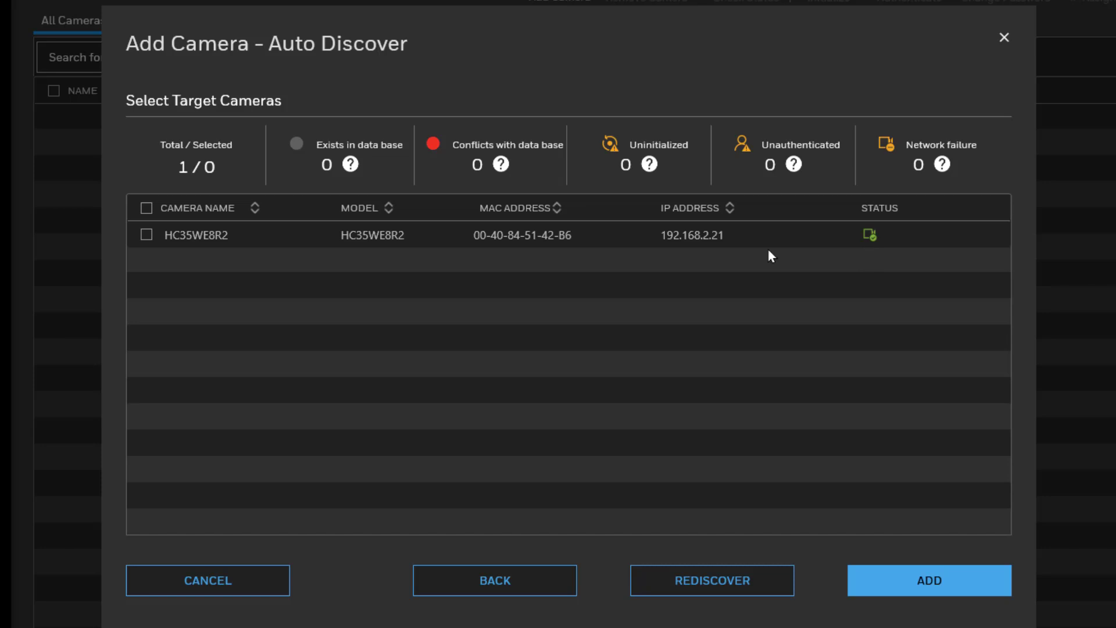
pyautogui.click(145, 234)
pyautogui.click(923, 584)
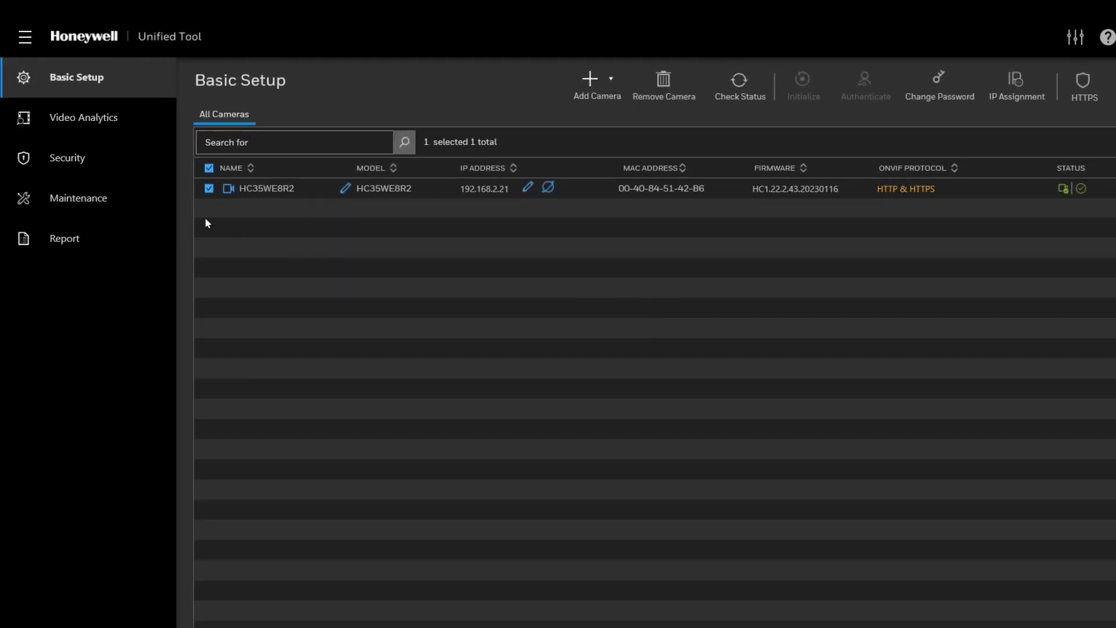
# Step: On the Maintenance page, open Firmware Upgrade and browse to the Downloads zip, then cancel the picker
pyautogui.click(82, 202)
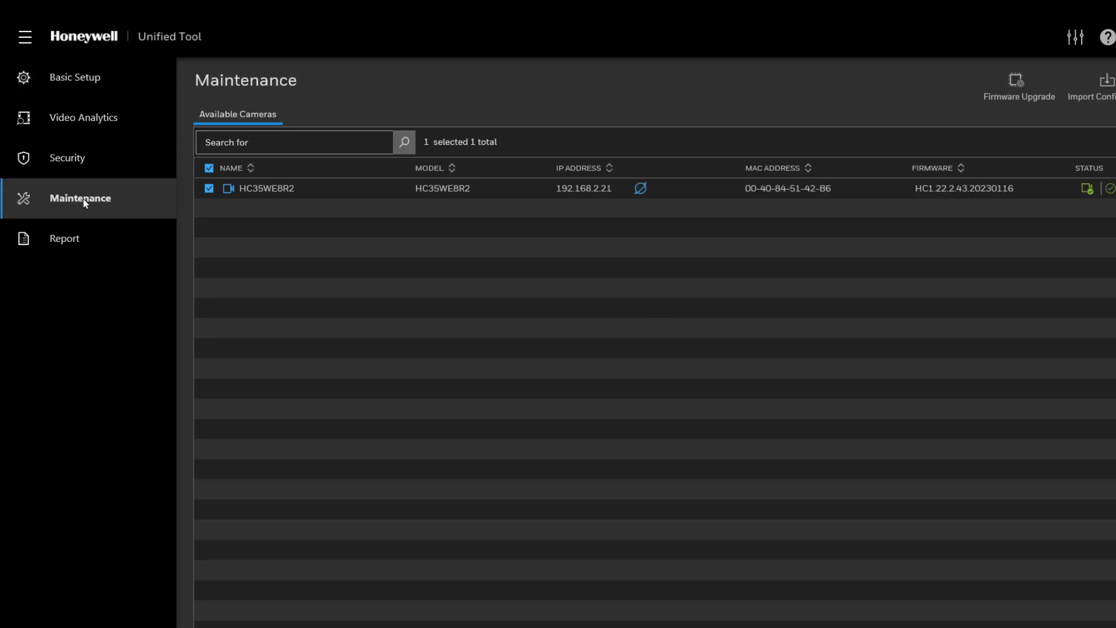
pyautogui.click(1011, 88)
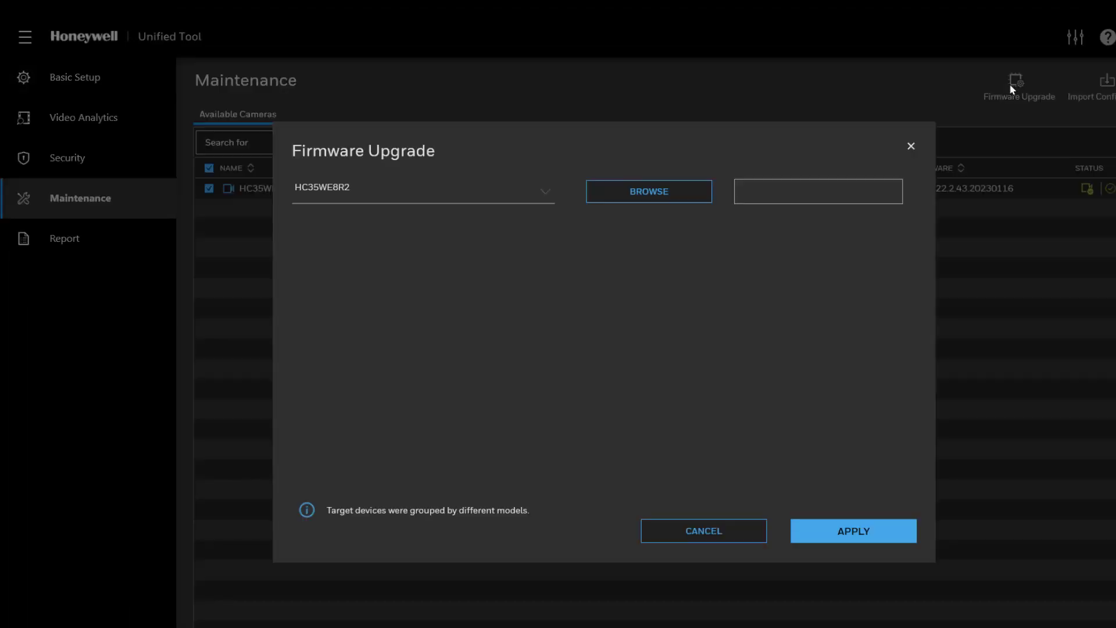
pyautogui.click(648, 192)
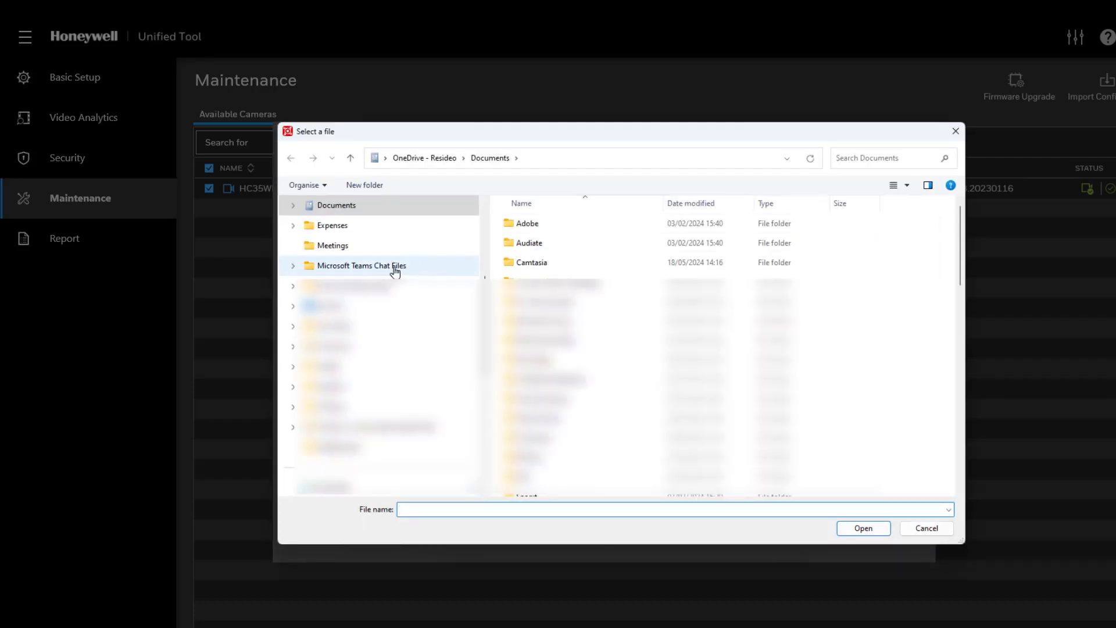
pyautogui.scroll(3, 485, 266)
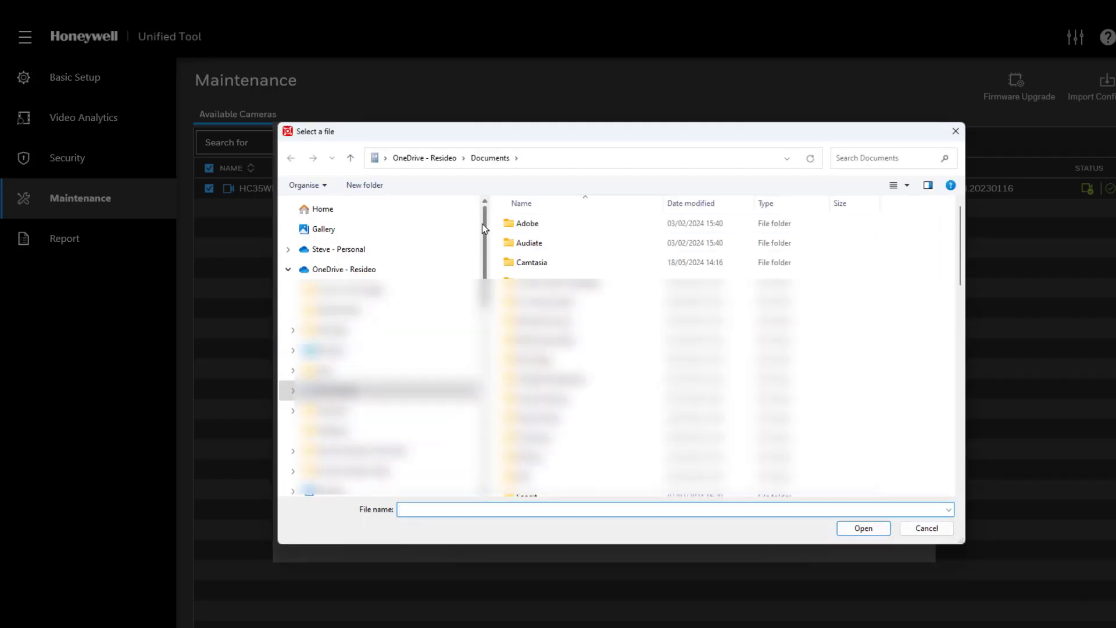
pyautogui.scroll(-5, 391, 346)
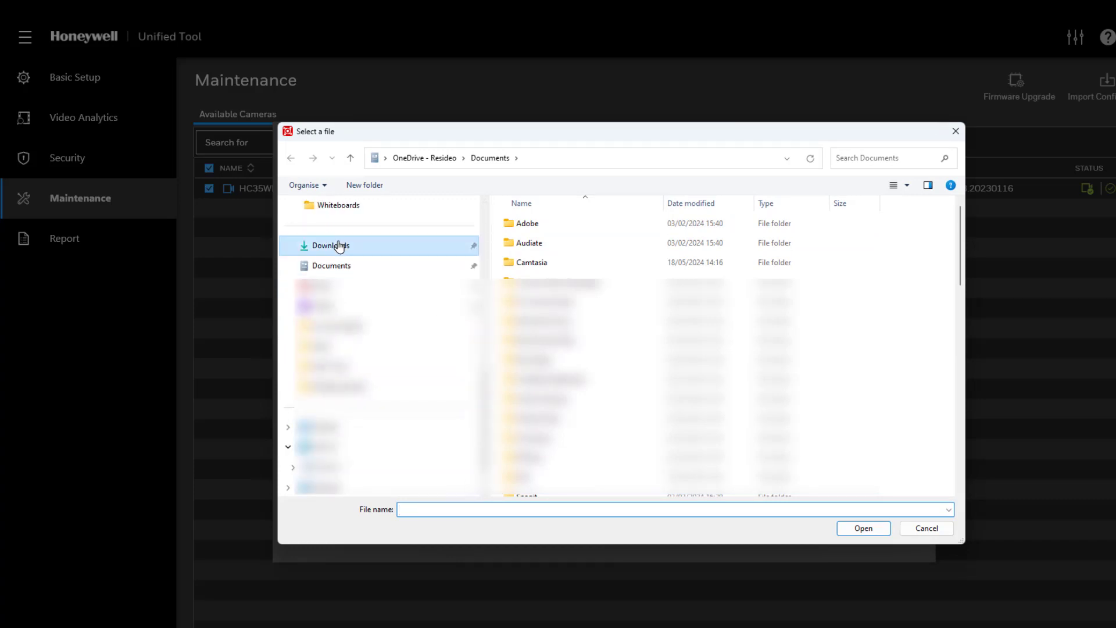
pyautogui.click(336, 245)
pyautogui.click(582, 242)
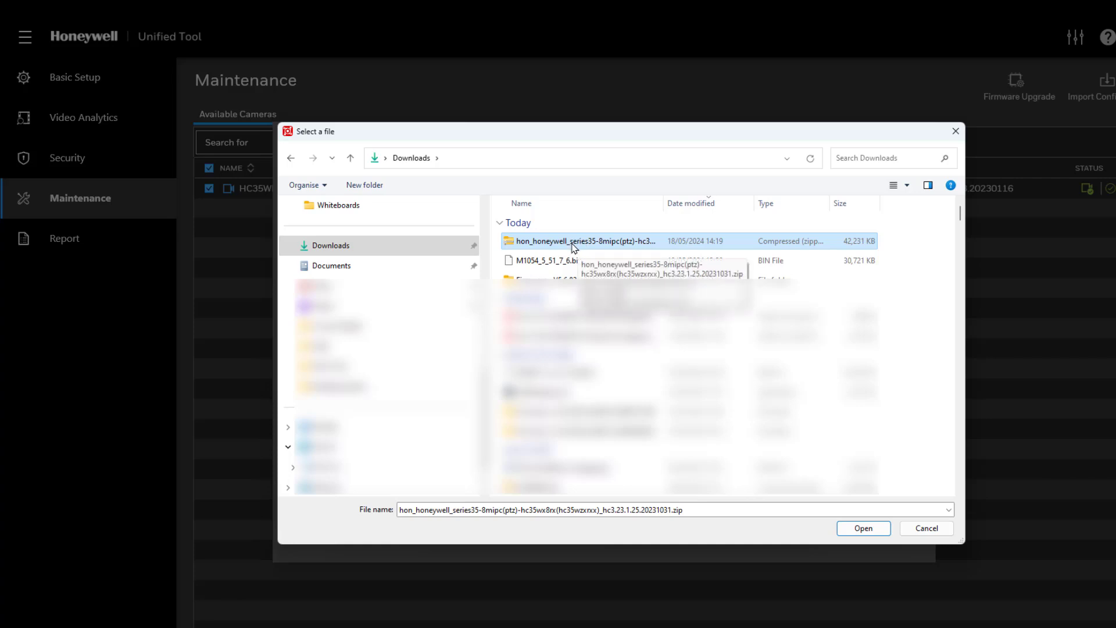
pyautogui.click(926, 529)
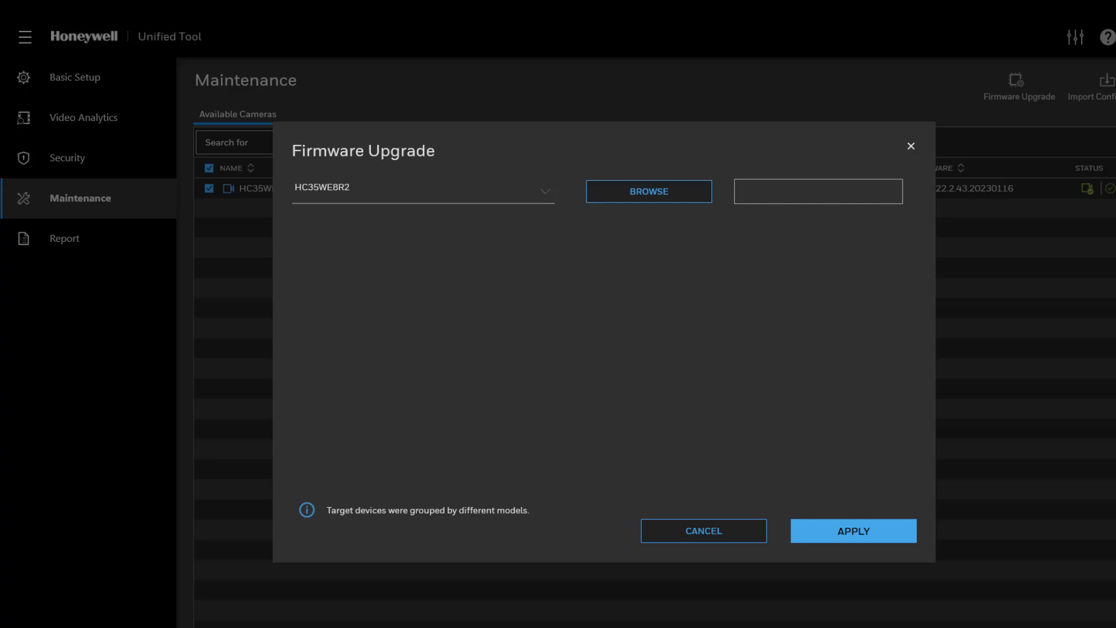
# Step: Extract the hon_honeywell firmware zip in Downloads, check the extracted folder, and close Explorer
pyautogui.press('Return')
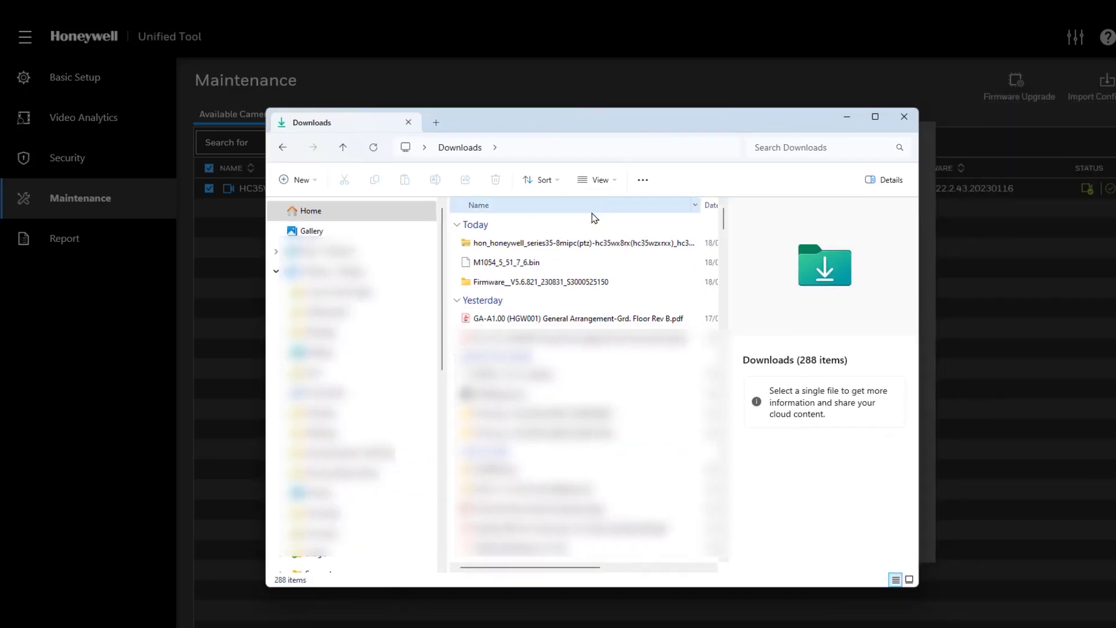
pyautogui.click(556, 246)
pyautogui.rightClick(557, 247)
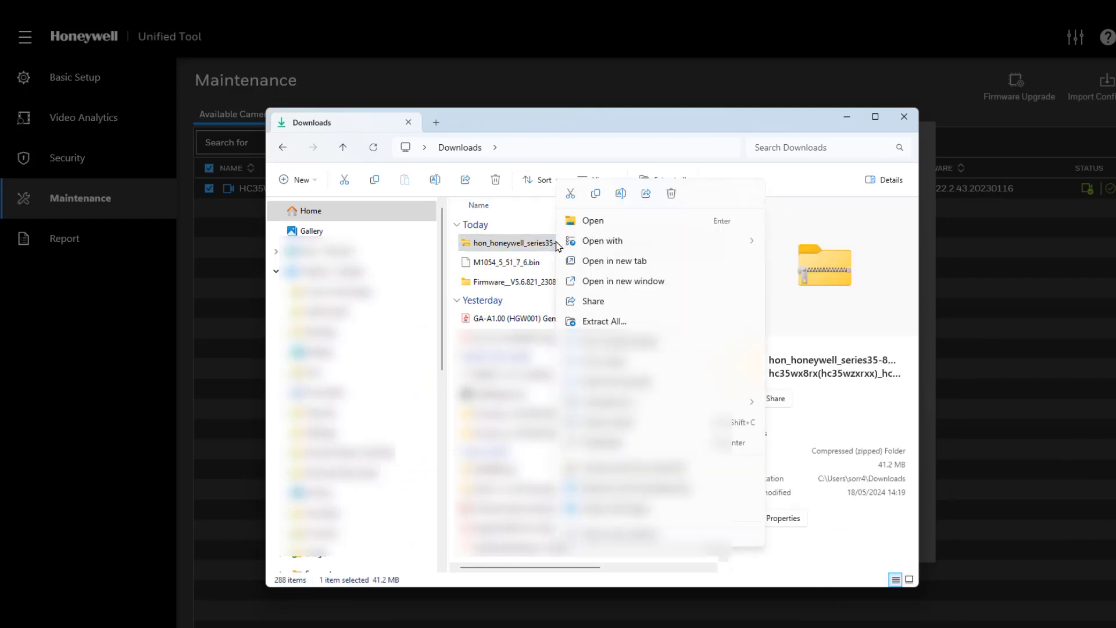
pyautogui.click(615, 323)
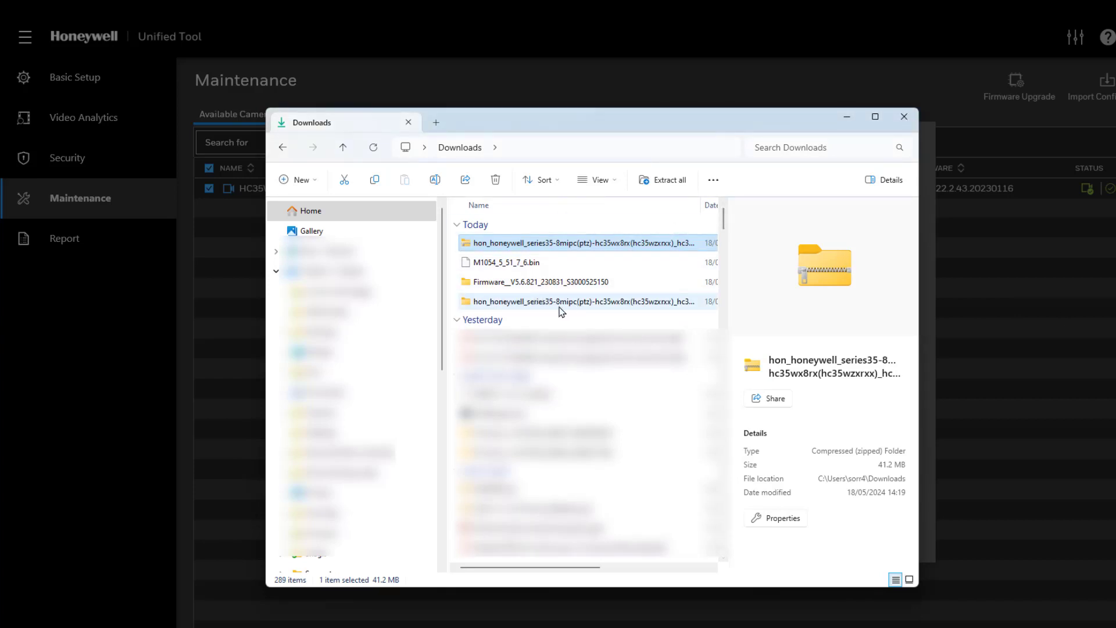
pyautogui.click(498, 308)
pyautogui.doubleClick(498, 308)
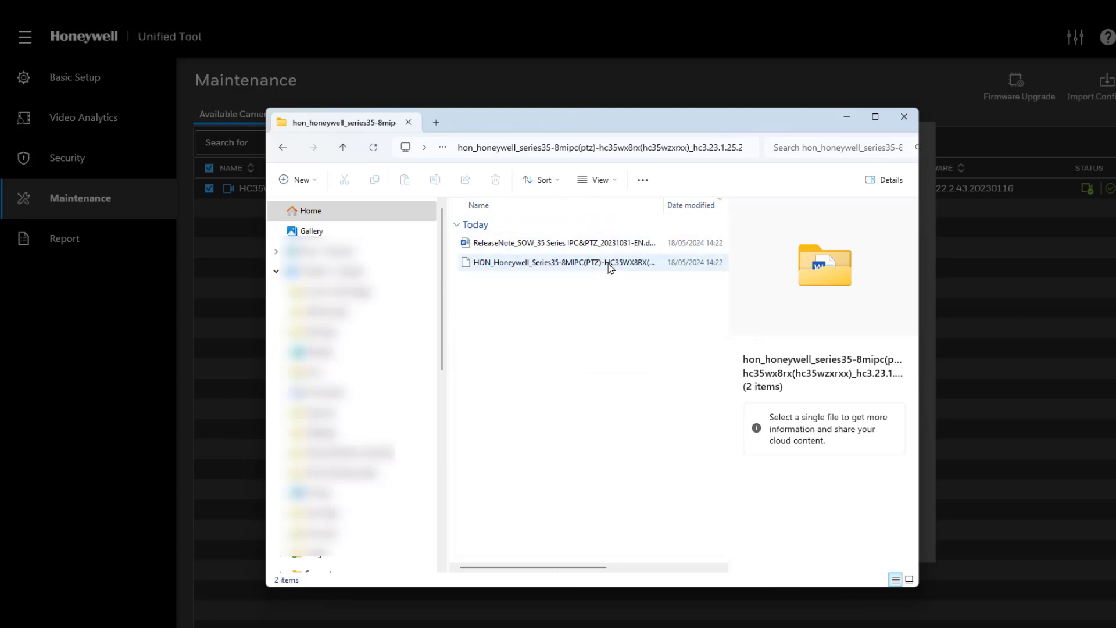
pyautogui.click(902, 119)
# Step: Pick the HON_Honeywell BIN from the extracted folder, then cancel the Firmware Upgrade dialog
pyautogui.click(655, 192)
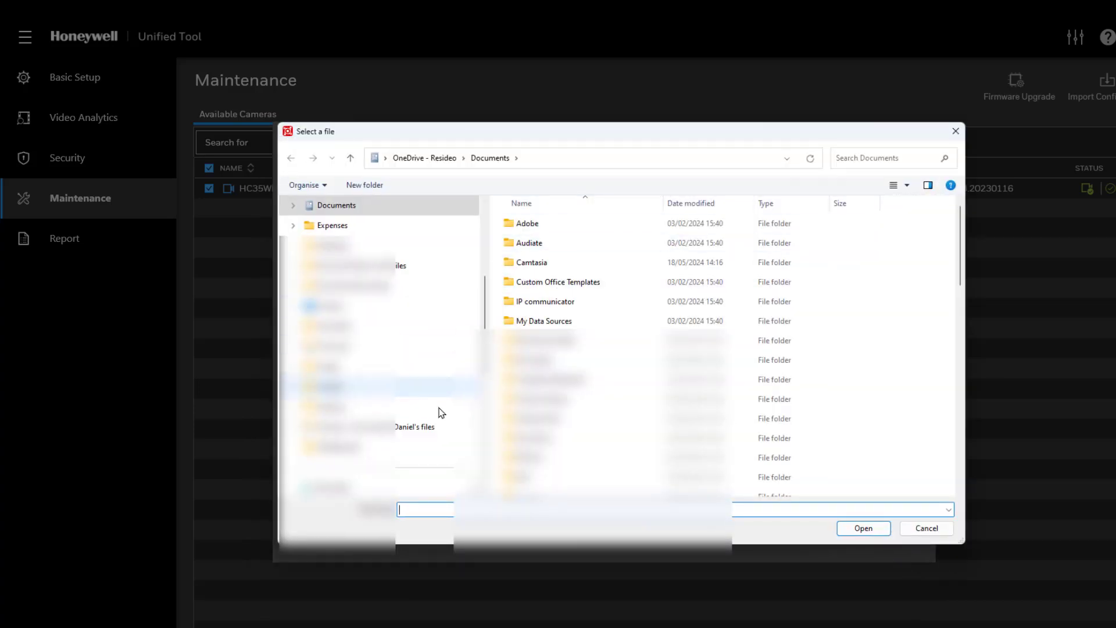
pyautogui.scroll(5, 446, 373)
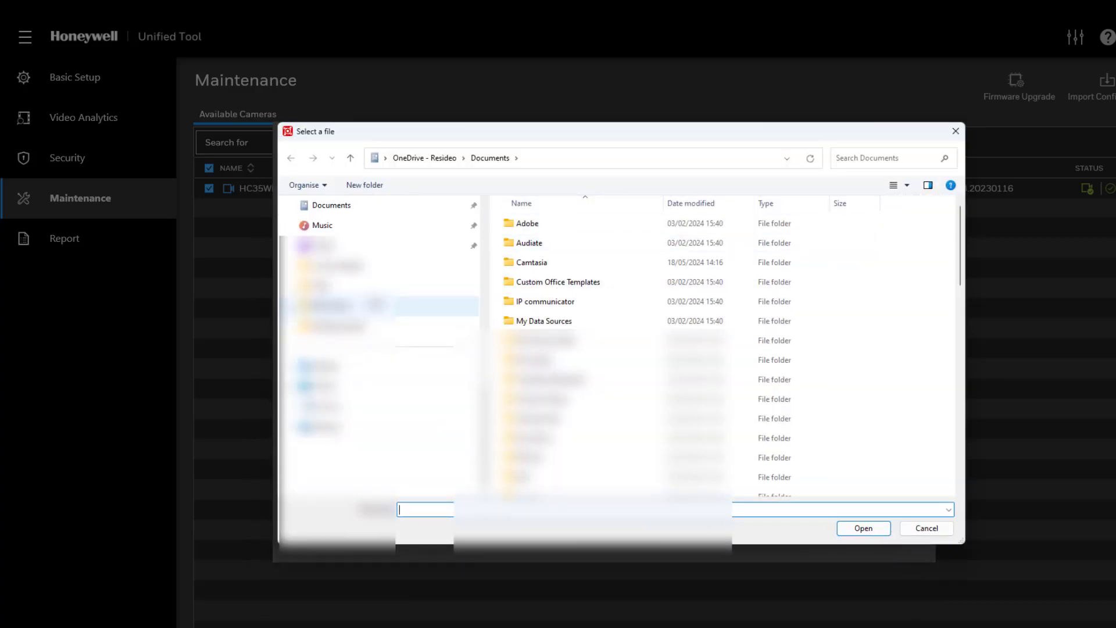
pyautogui.scroll(-5, 378, 349)
pyautogui.click(326, 366)
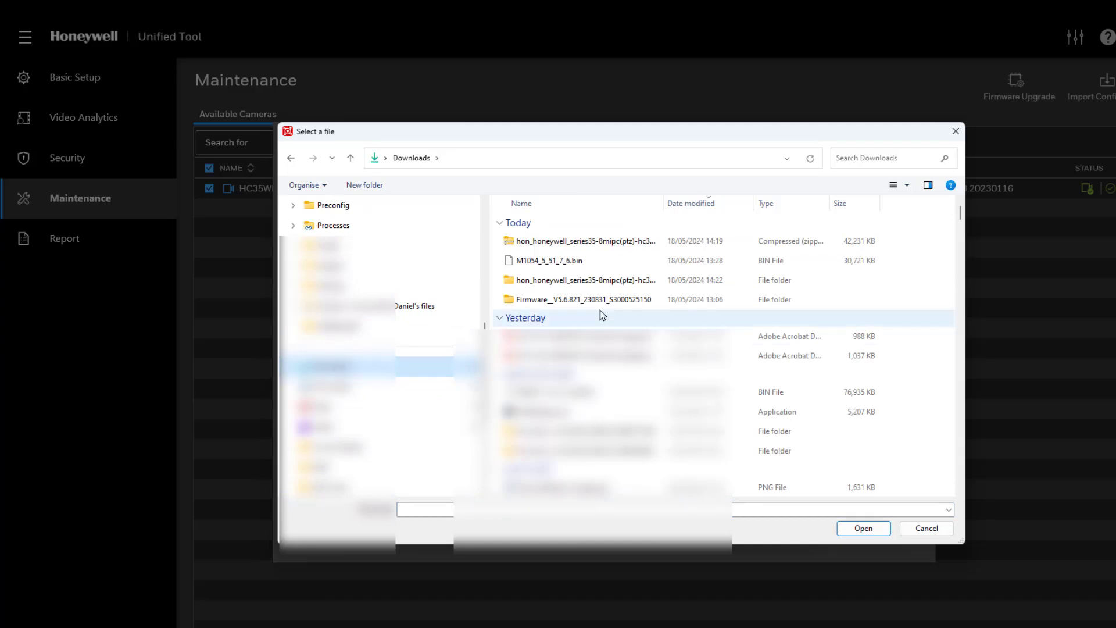
pyautogui.click(570, 301)
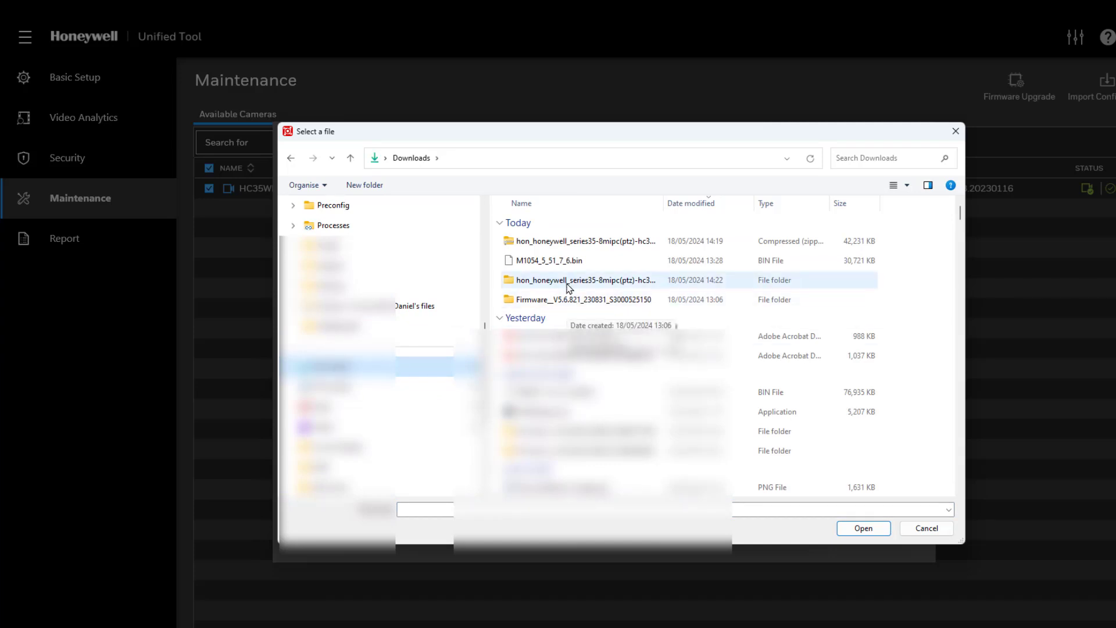
pyautogui.doubleClick(570, 280)
pyautogui.click(582, 263)
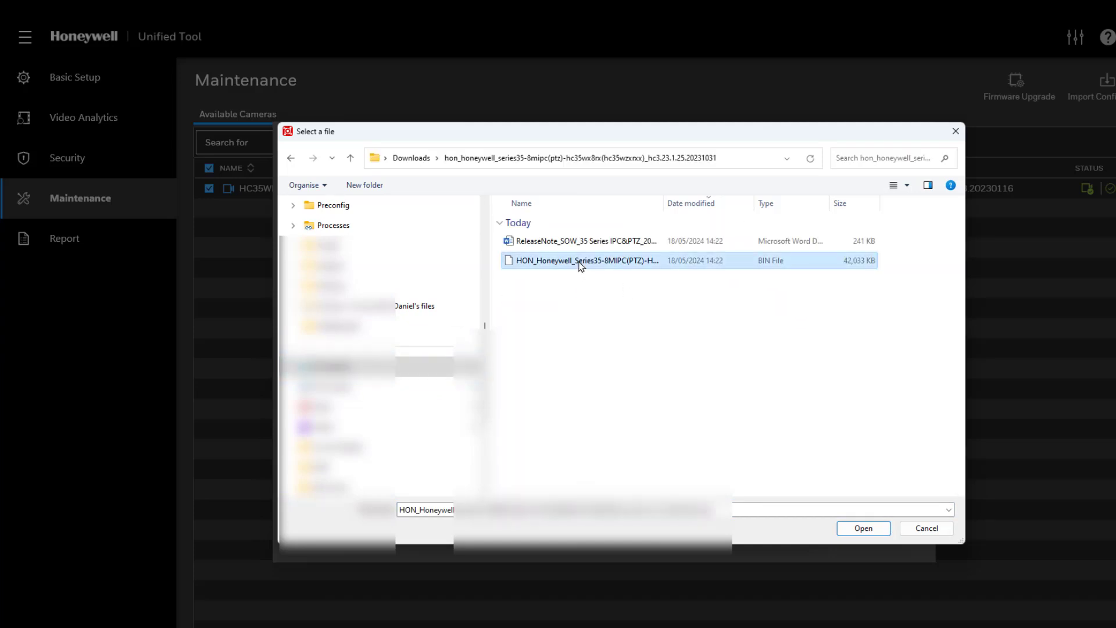
pyautogui.click(848, 527)
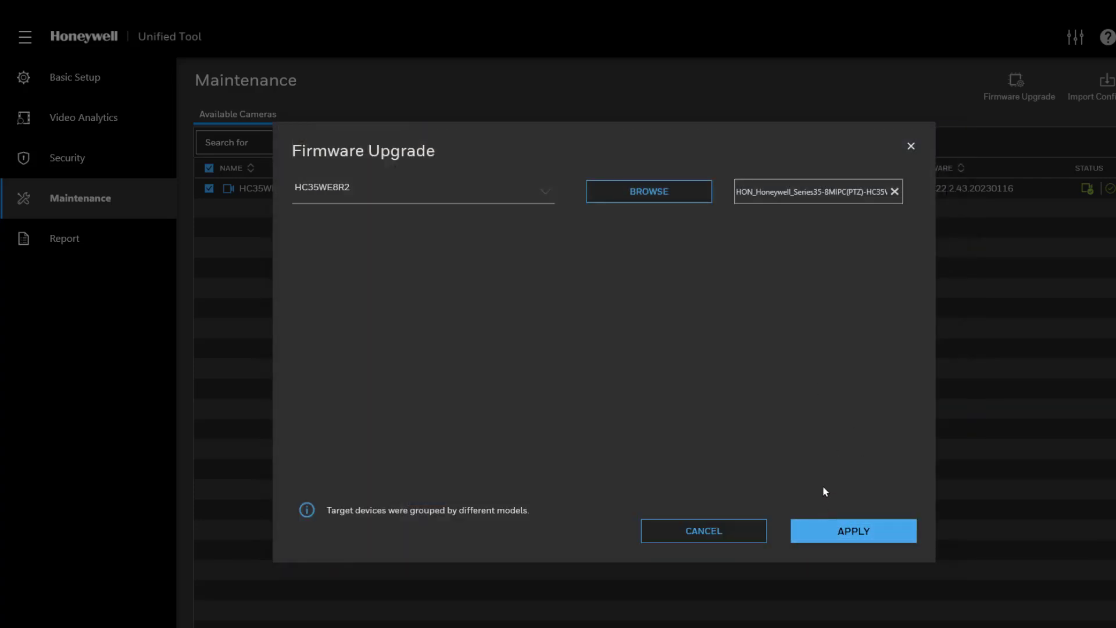
pyautogui.click(743, 533)
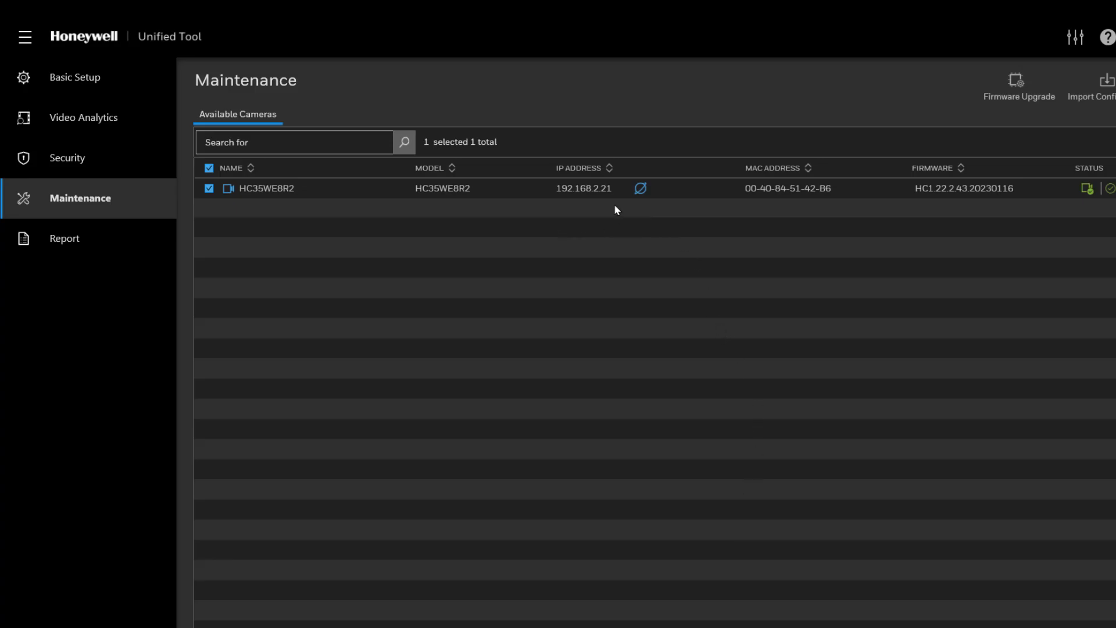
# Step: Open the camera's web page and log in as admin with its password
pyautogui.click(640, 189)
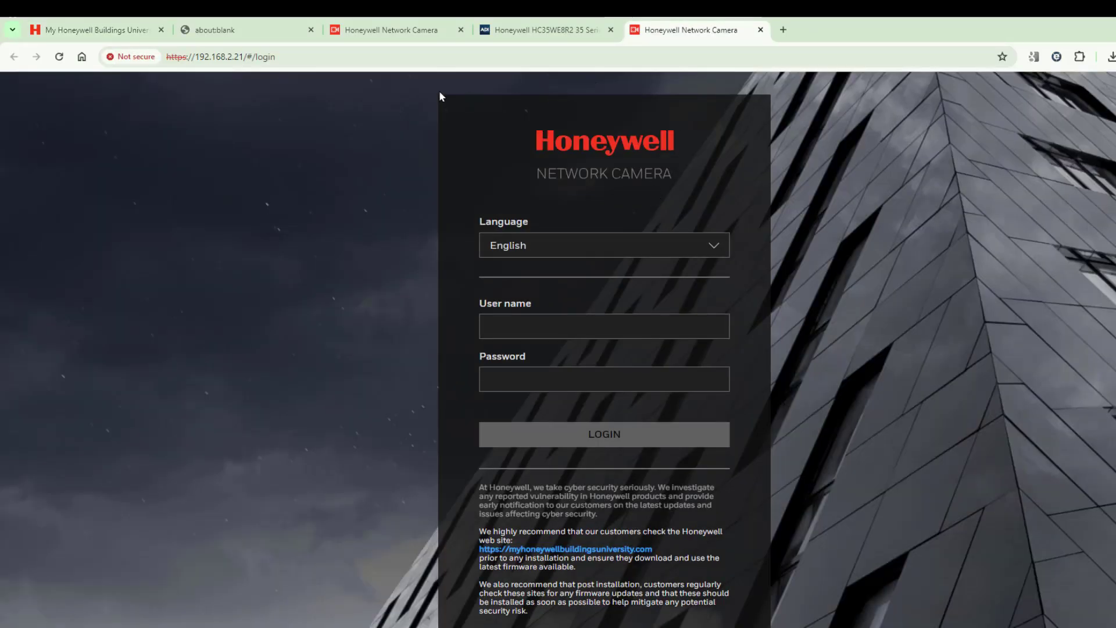
pyautogui.click(526, 326)
pyautogui.write('admin')
pyautogui.press('Tab')
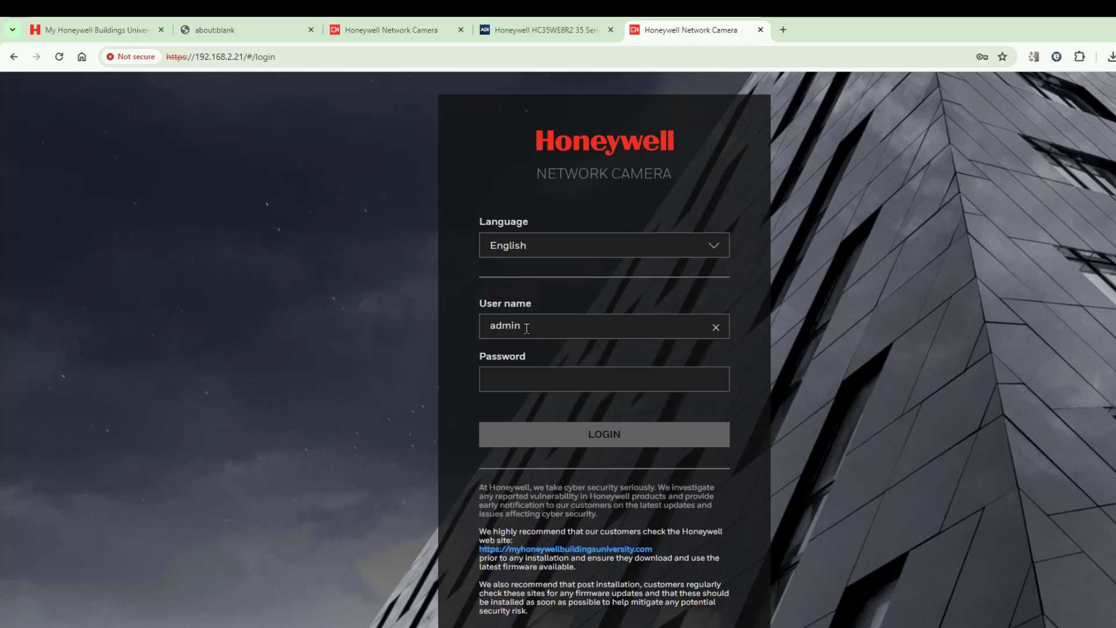
pyautogui.write('•••••••••')
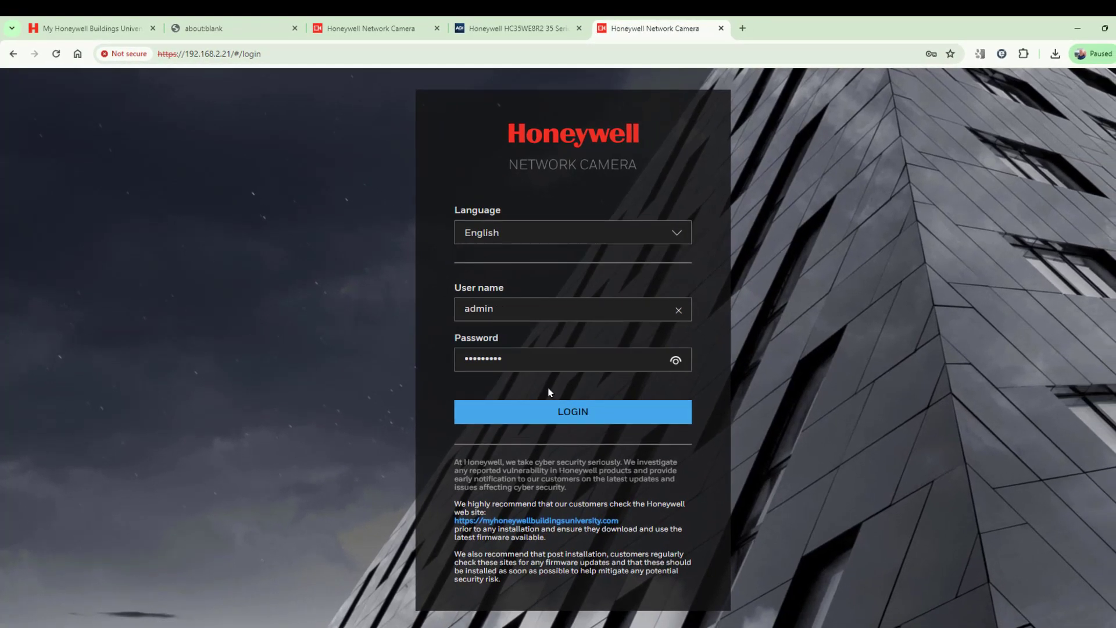
pyautogui.click(561, 413)
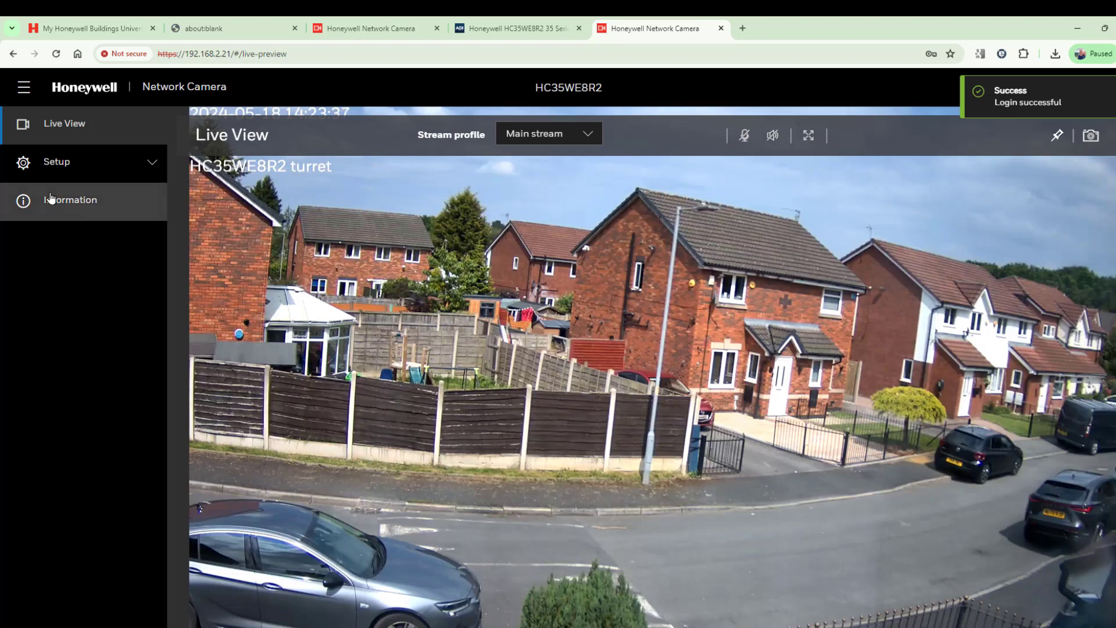
# Step: Open Information > Version and highlight the firmware HC1.22.2.43.20230116
pyautogui.click(51, 198)
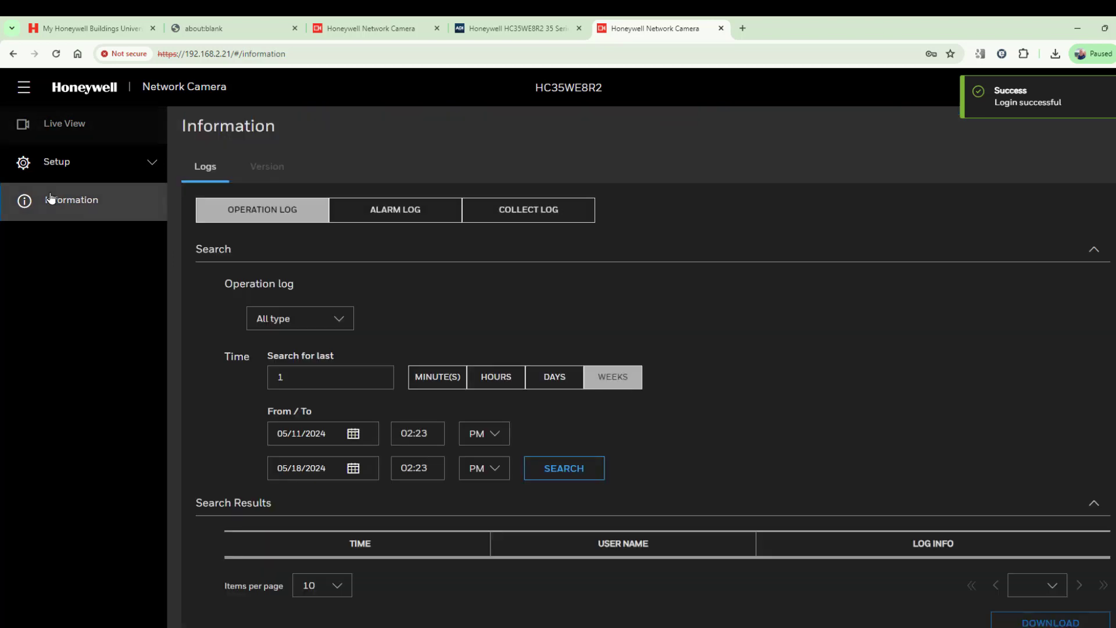
pyautogui.click(266, 168)
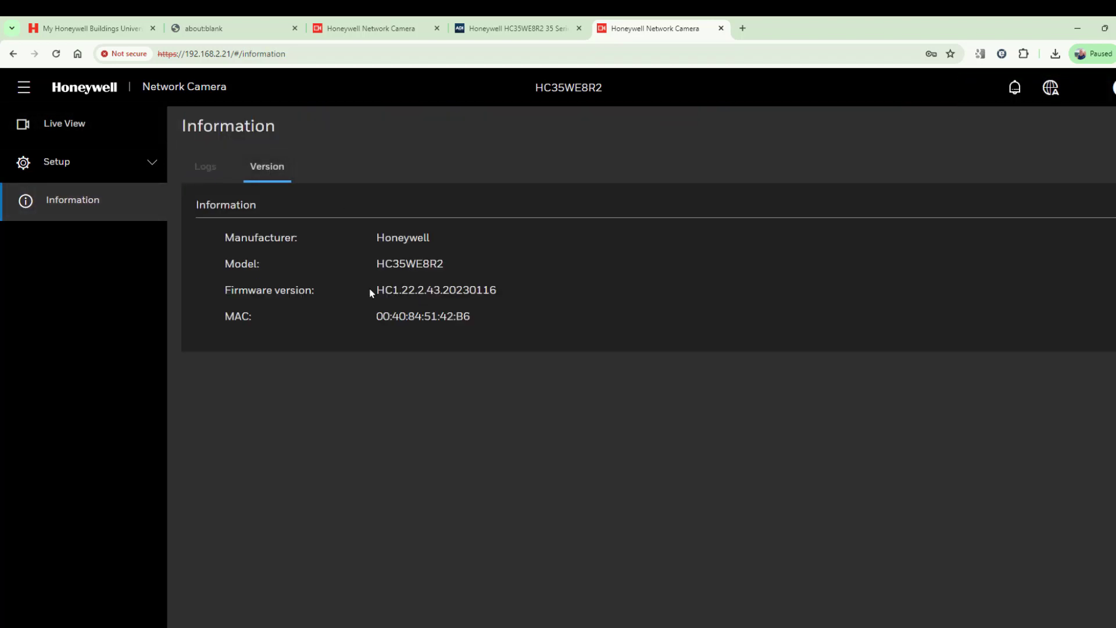
pyautogui.moveTo(376, 290); pyautogui.dragTo(503, 297)
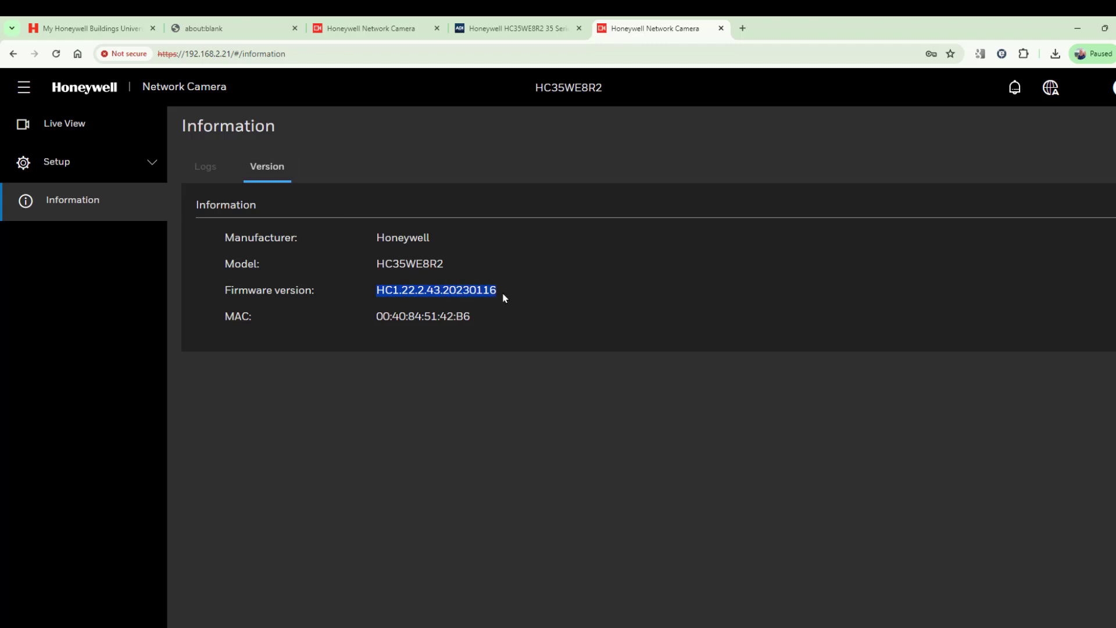
pyautogui.click(62, 167)
# Step: From System Setup > Maintenance, upload the HC3.23.1.25.20231031 firmware BIN from Downloads and start the upgrade
pyautogui.click(72, 389)
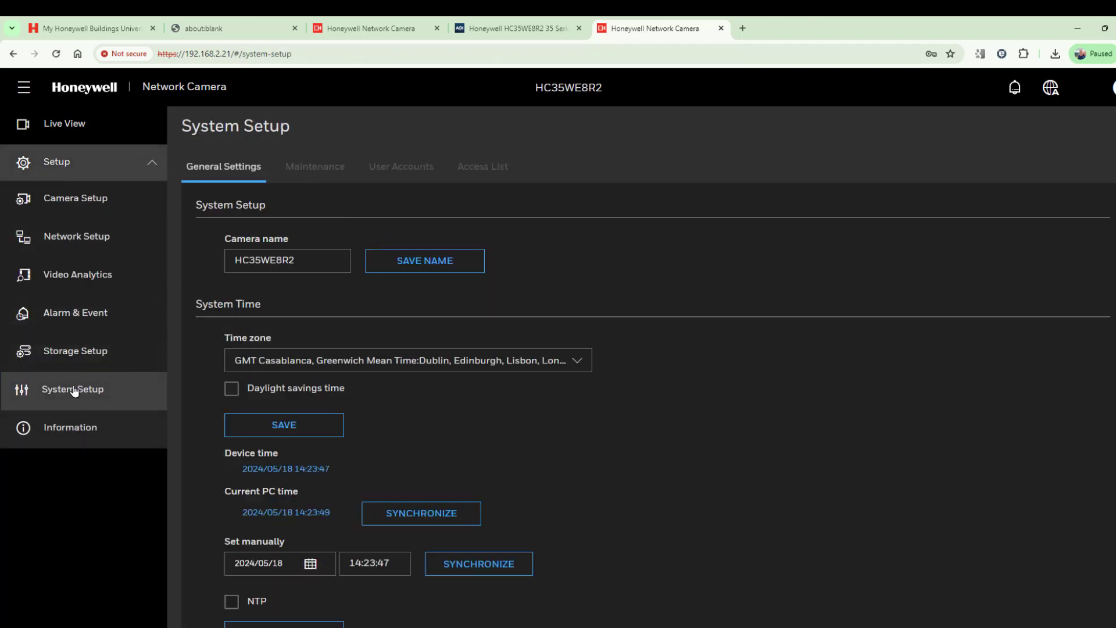
pyautogui.click(318, 174)
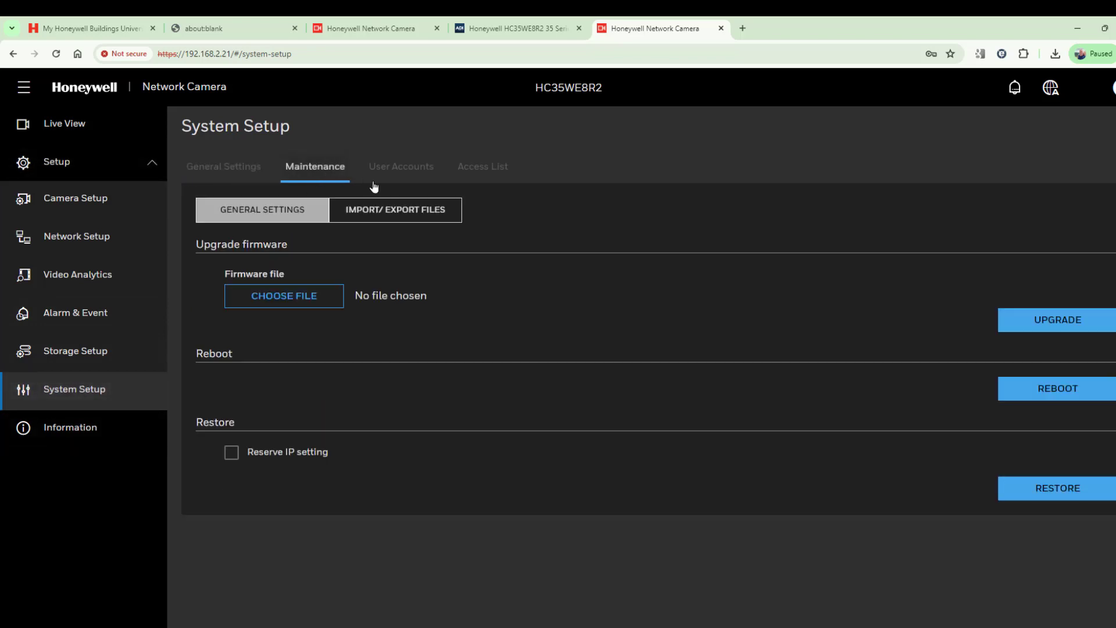
pyautogui.click(300, 299)
pyautogui.doubleClick(321, 170)
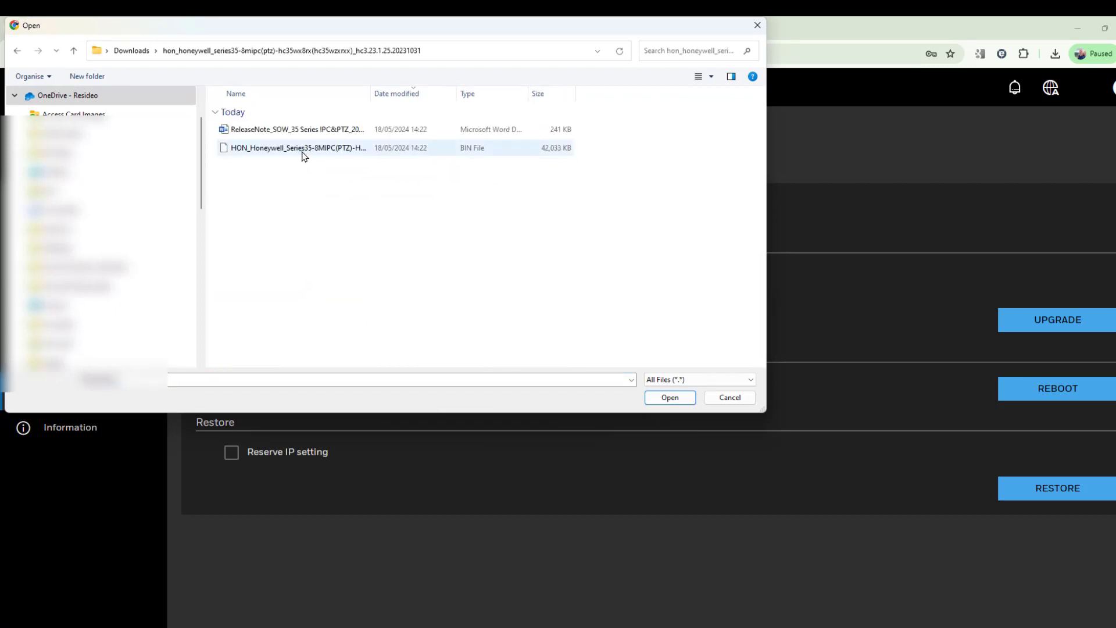
pyautogui.doubleClick(305, 150)
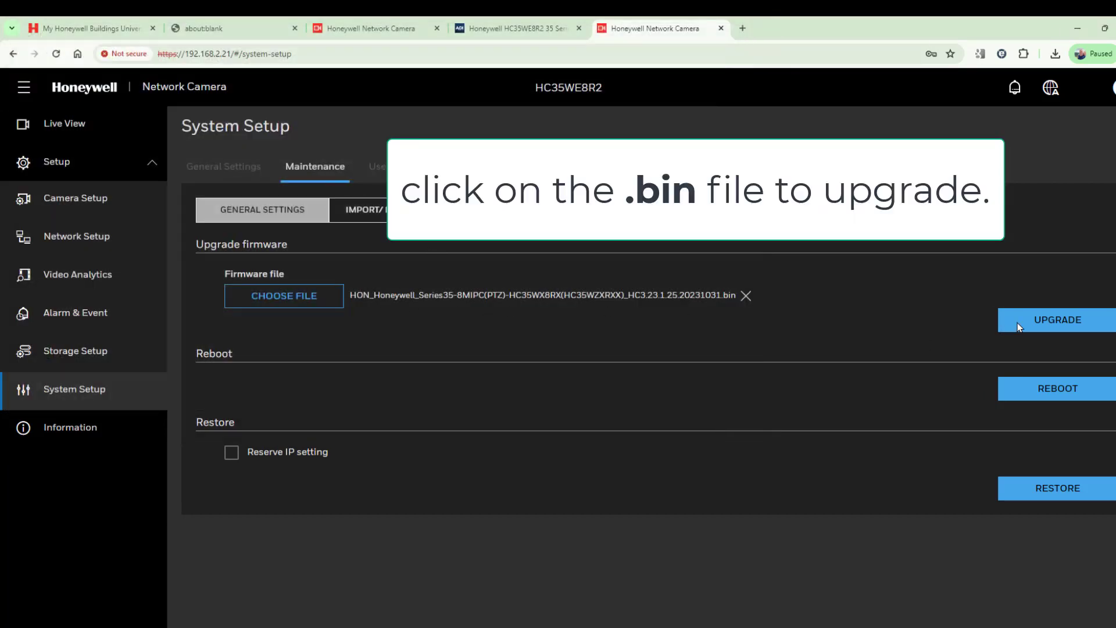
pyautogui.click(1003, 324)
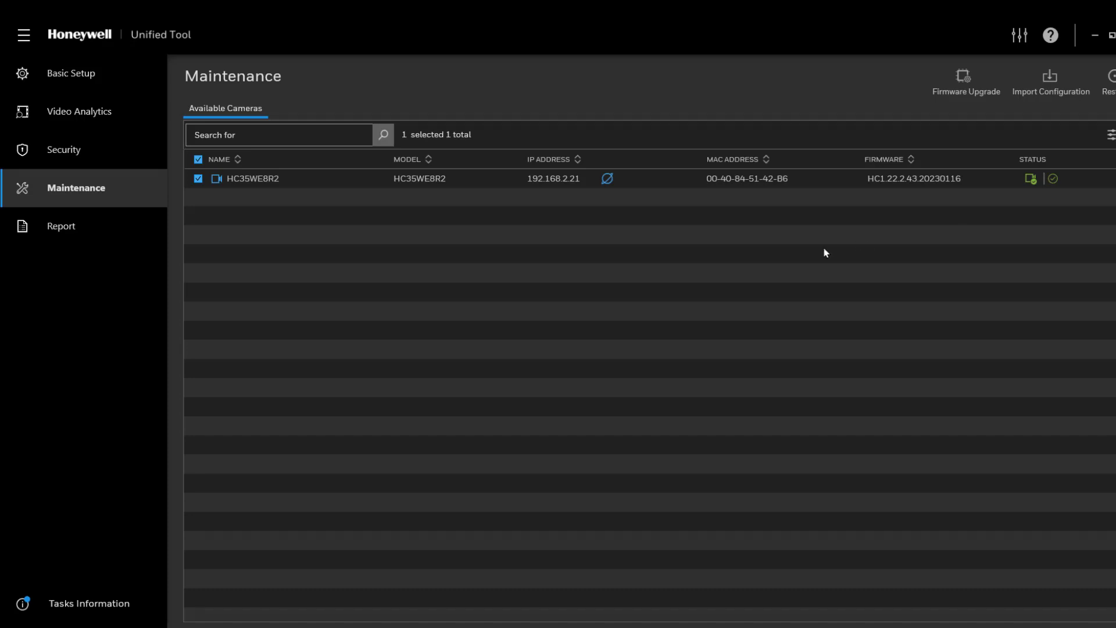
# Step: Bypass the browser's certificate warning and sign back into the camera with its username and password
pyautogui.click(606, 179)
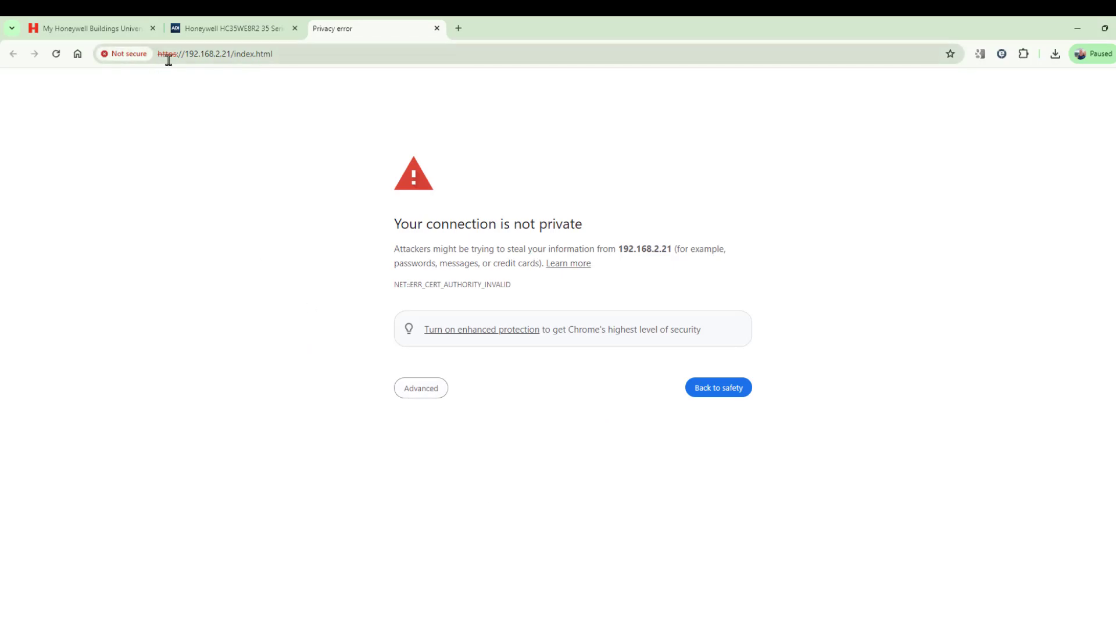
pyautogui.click(416, 395)
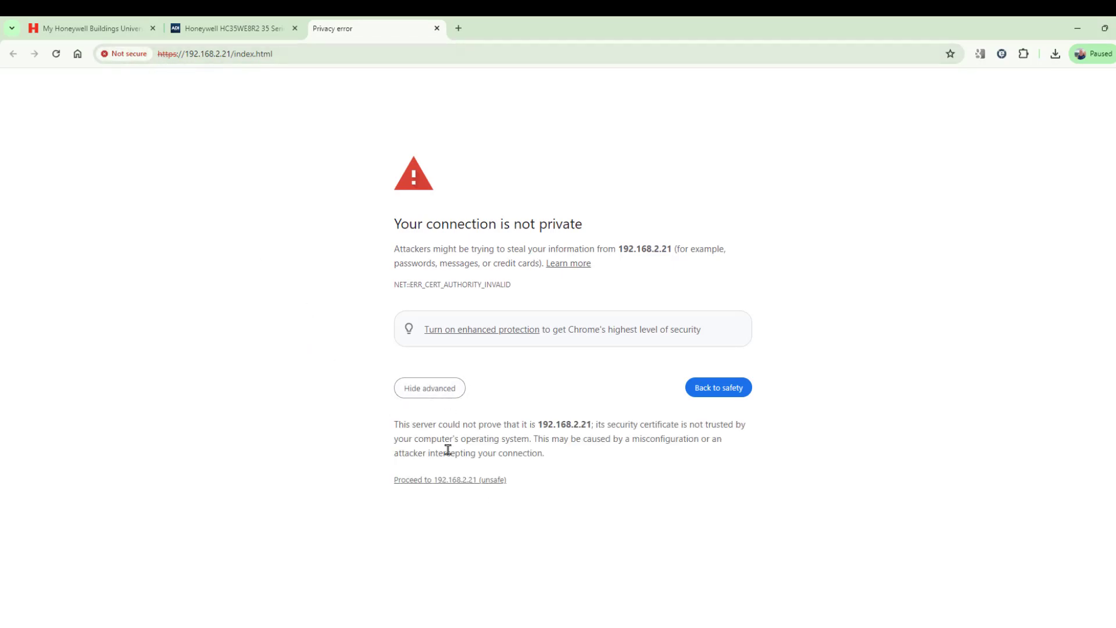
pyautogui.click(442, 482)
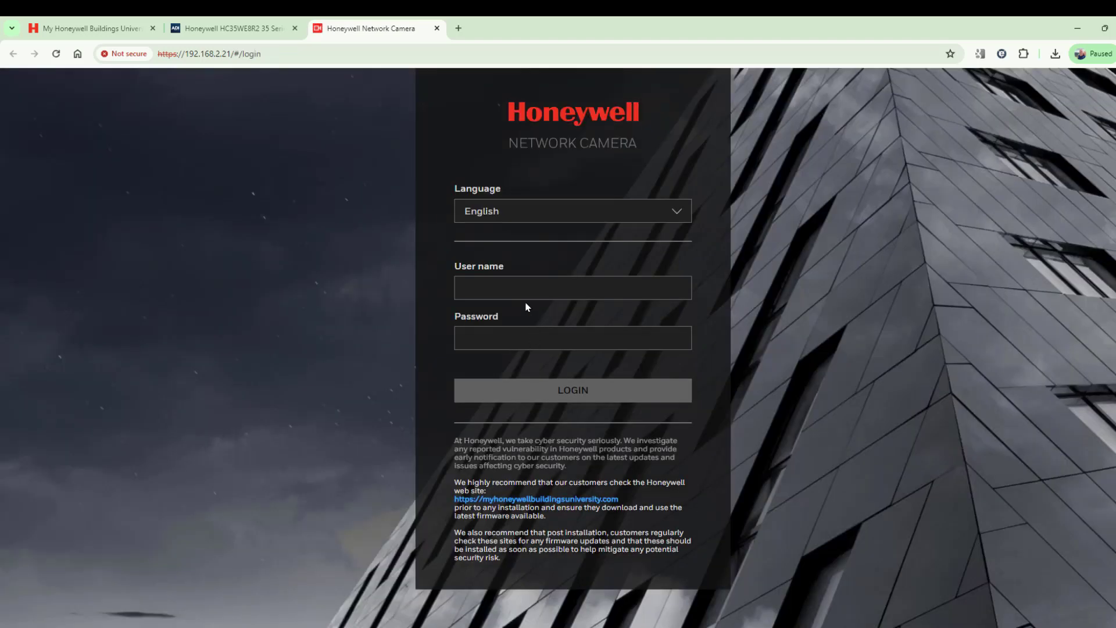
pyautogui.write('admin')
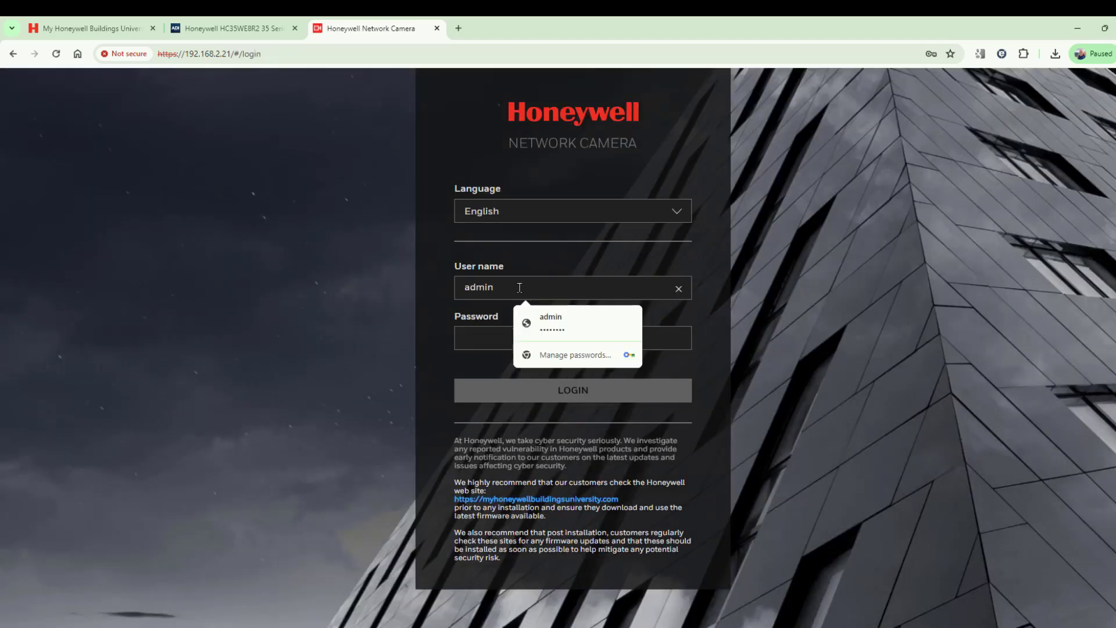
pyautogui.press('Tab')
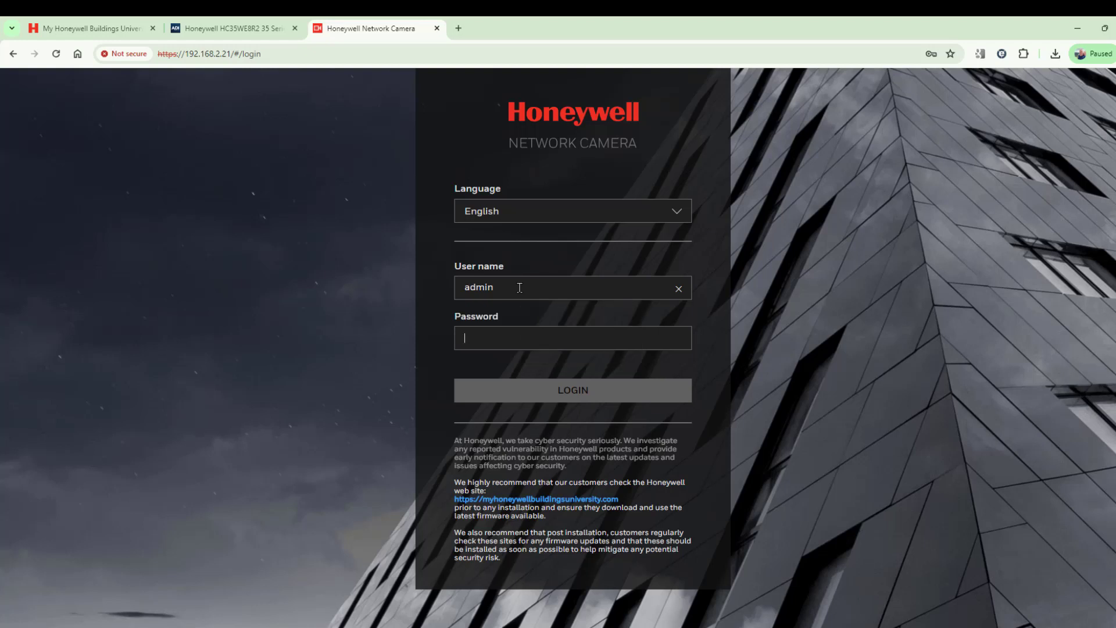
pyautogui.write('********')
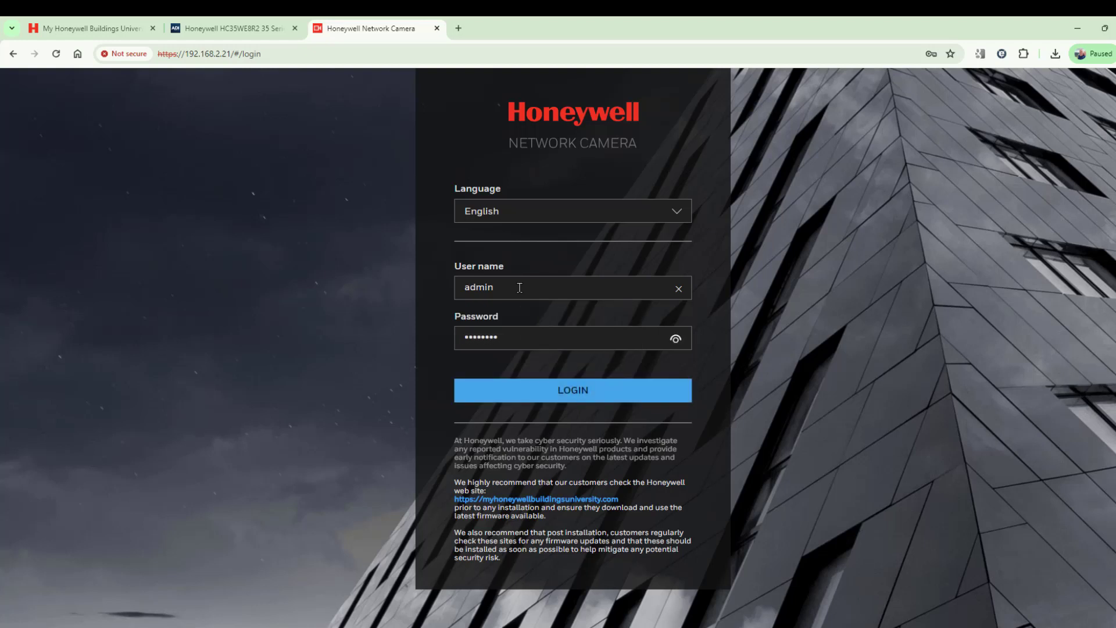
pyautogui.click(578, 393)
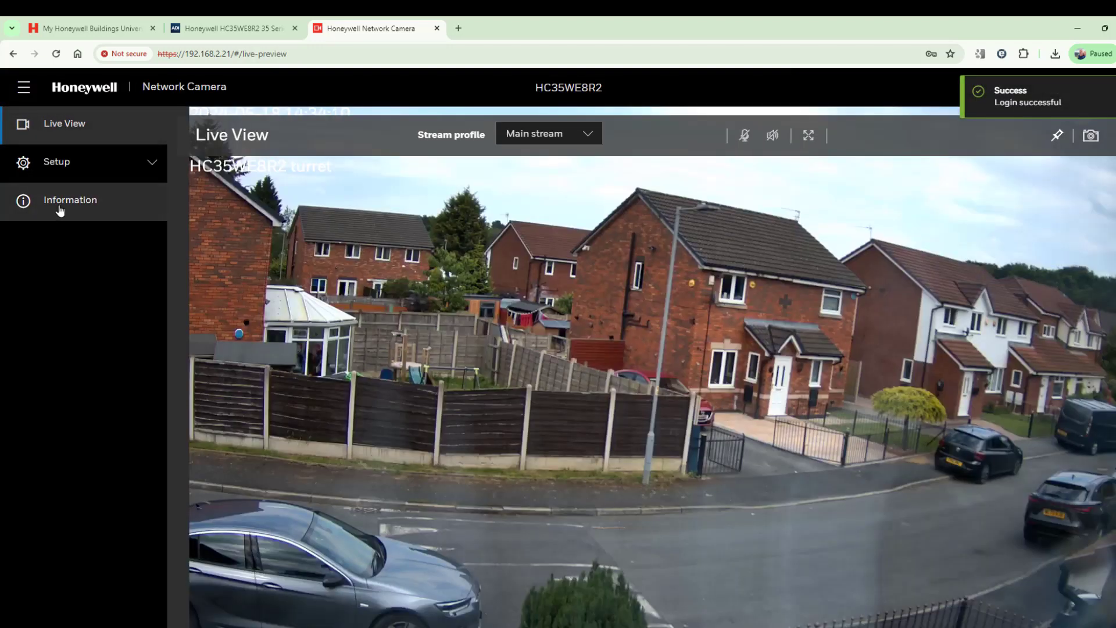
# Step: Check Information > Version to confirm the firmware reads HC3.23.1.25.20231031
pyautogui.click(60, 210)
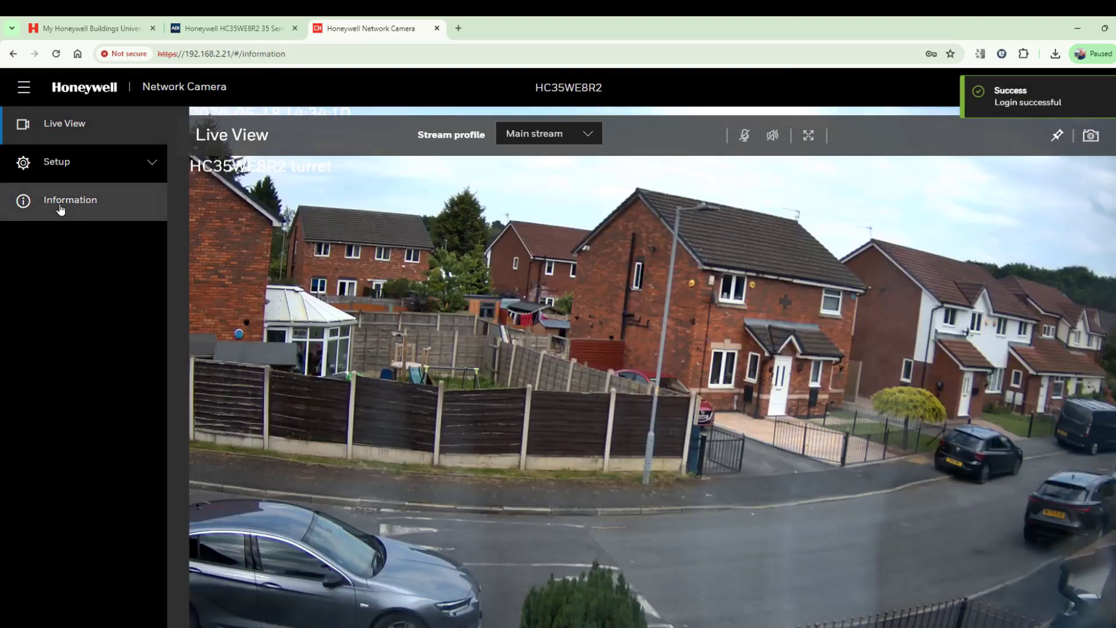
pyautogui.moveTo(107, 261); pyautogui.dragTo(175, 360)
pyautogui.click(235, 372)
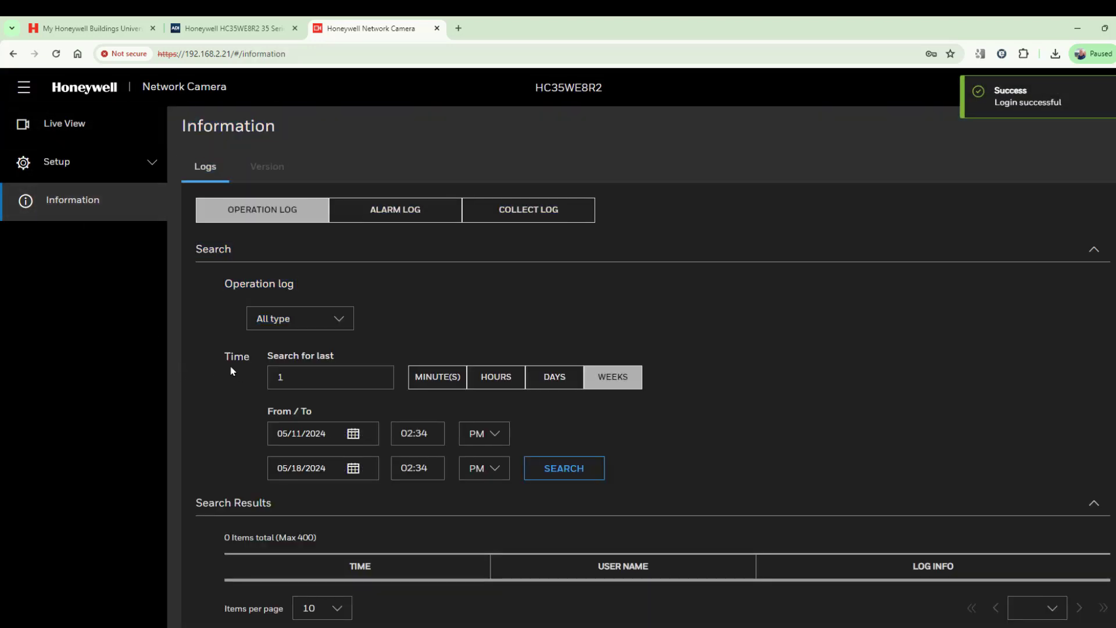
pyautogui.click(268, 169)
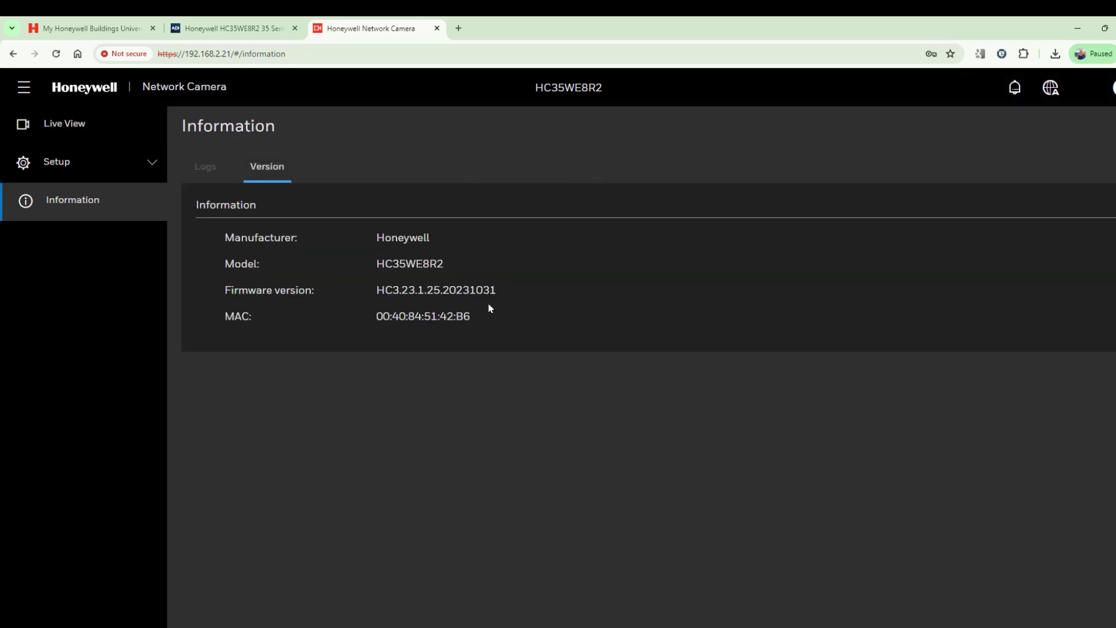